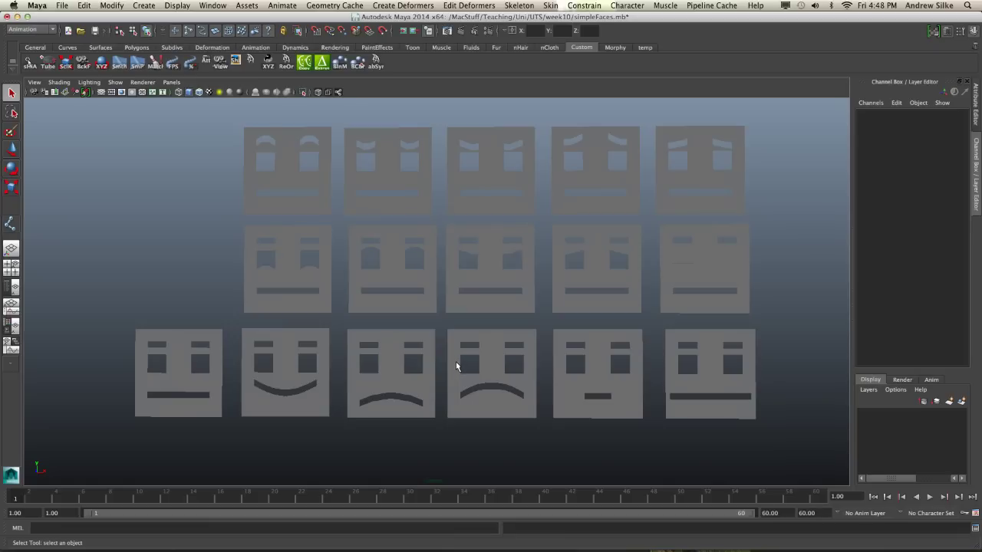
# - Create a blend shape on the neutral default1 face using the mouth_pout and mouth_smile faces as targets
pyautogui.keyDown('alt'); pyautogui.moveTo(447, 339); pyautogui.dragTo(495, 342, button='right'); pyautogui.keyUp('alt')
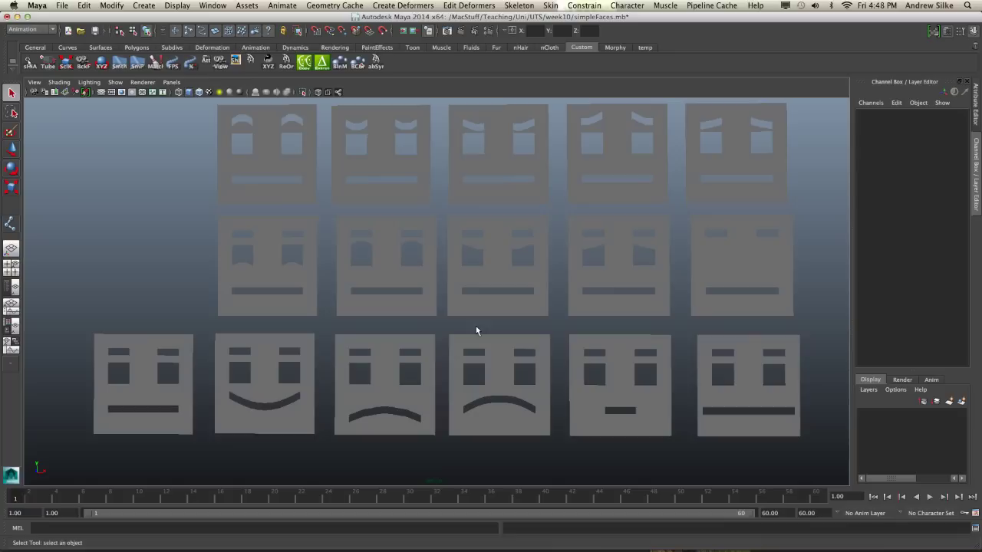
pyautogui.keyDown('alt'); pyautogui.moveTo(475, 326); pyautogui.dragTo(501, 291, button='middle'); pyautogui.keyUp('alt')
pyautogui.click(491, 341)
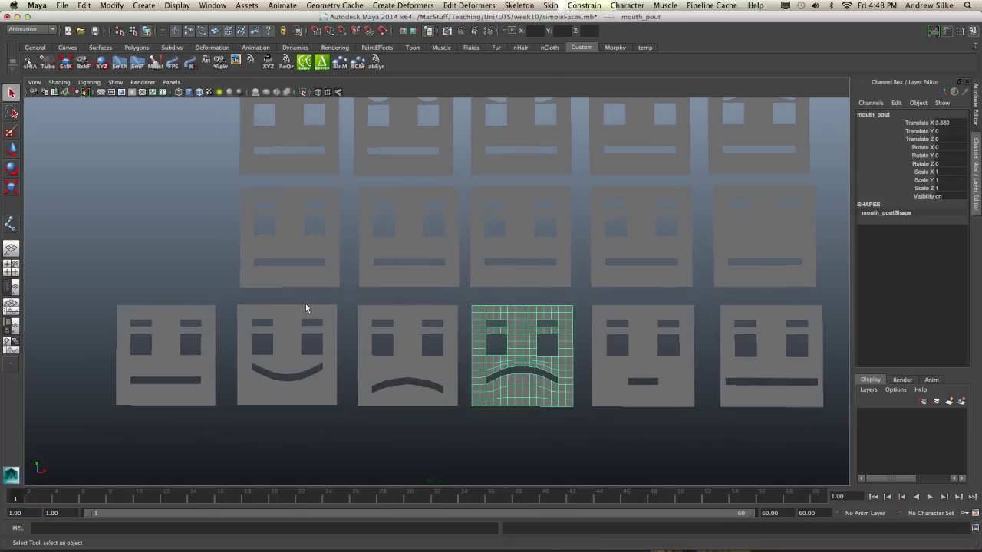
pyautogui.keyDown('shift'); pyautogui.click(300, 339); pyautogui.keyUp('shift')
pyautogui.keyDown('alt'); pyautogui.moveTo(299, 340); pyautogui.dragTo(399, 332, button='middle'); pyautogui.keyUp('alt')
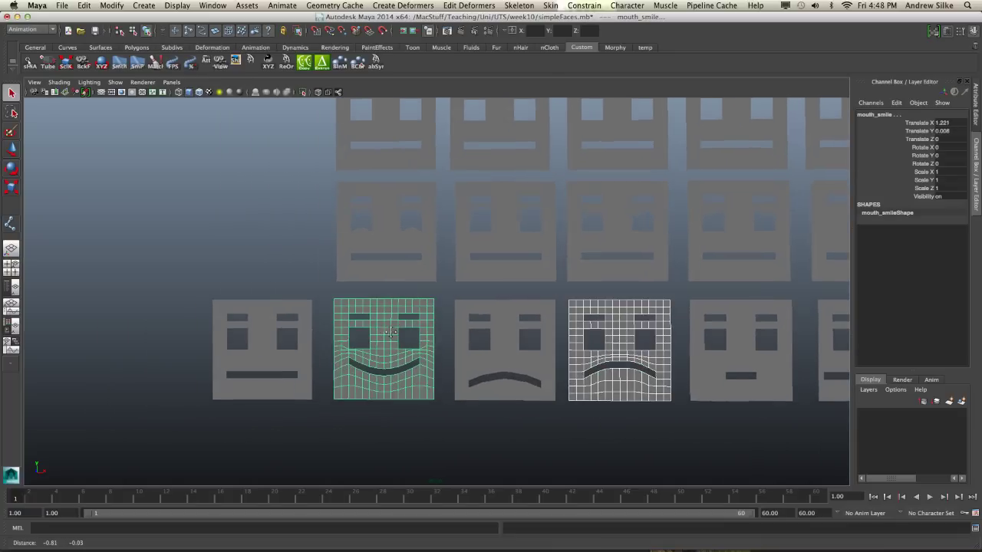
pyautogui.click(637, 359)
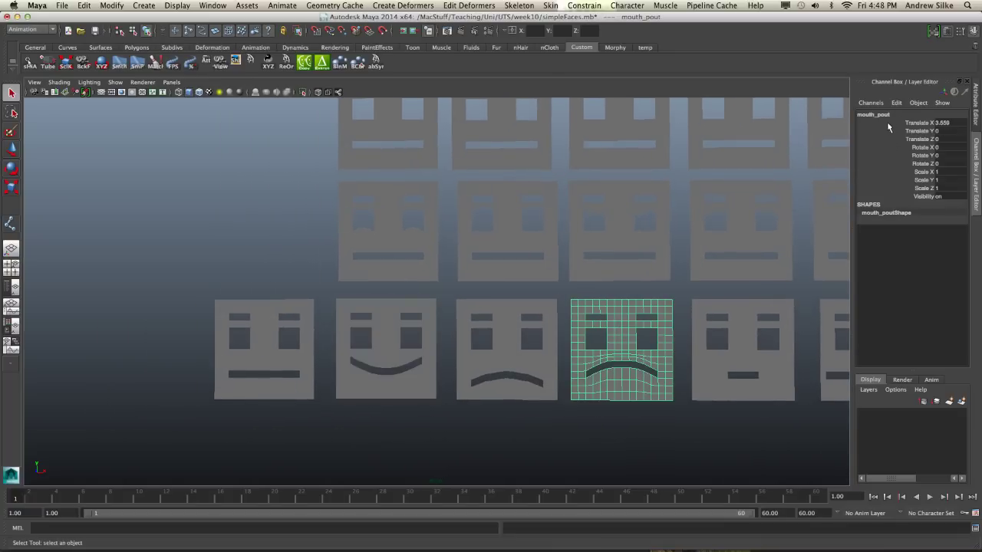
pyautogui.keyDown('shift'); pyautogui.click(395, 326); pyautogui.keyUp('shift')
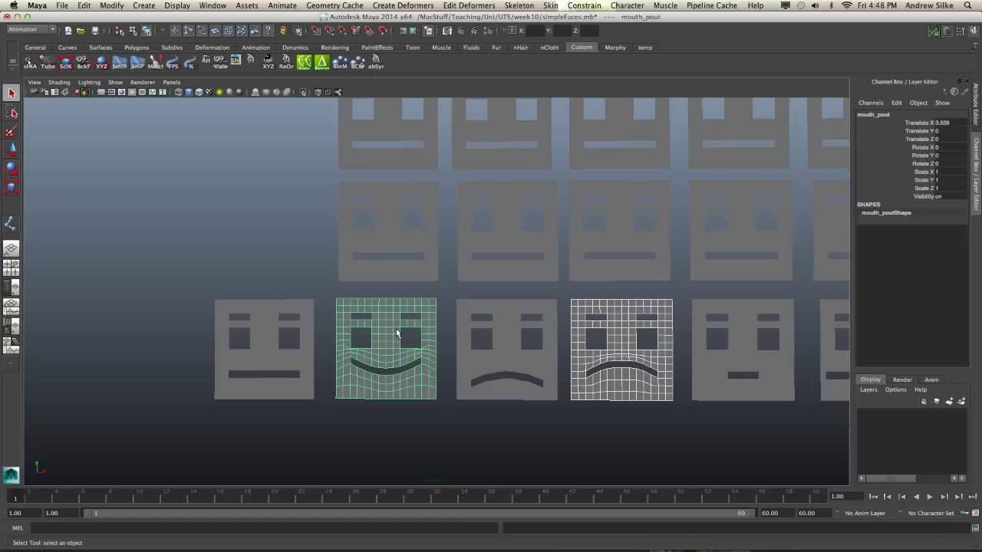
pyautogui.keyDown('shift'); pyautogui.click(295, 307); pyautogui.keyUp('shift')
pyautogui.press('space')
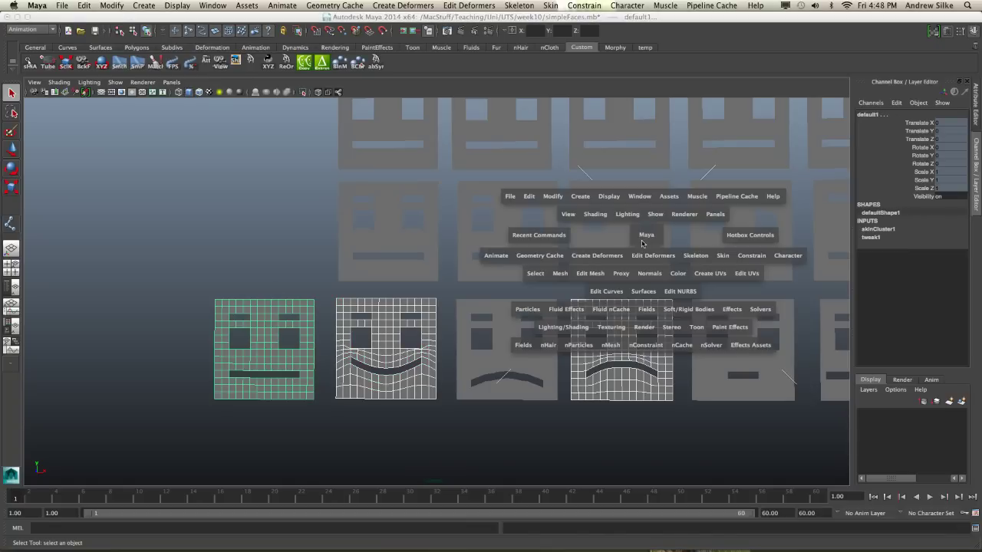
pyautogui.click(597, 257)
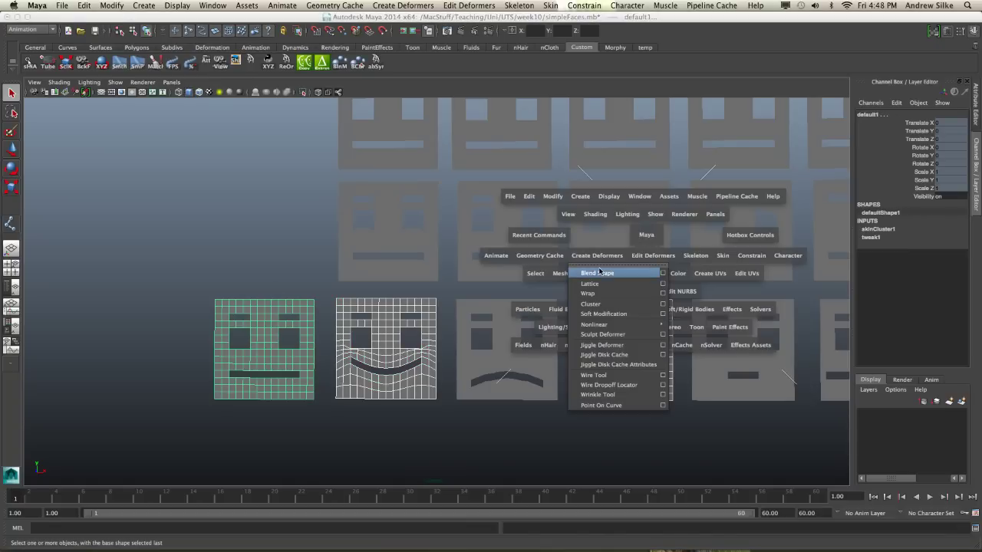
pyautogui.click(599, 274)
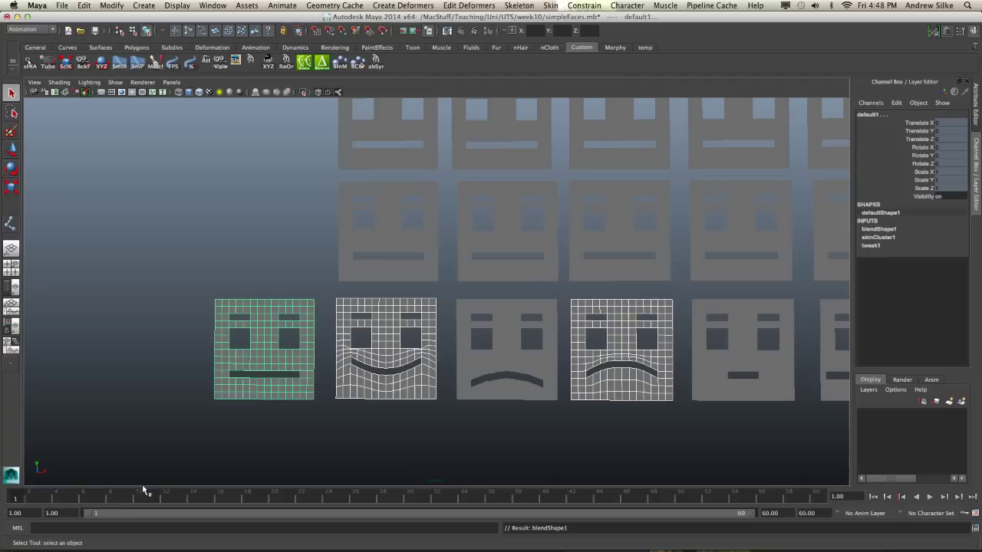
# - Delete the skinCluster1 node from the default1 face
pyautogui.hotkey('alt', 'v')
pyautogui.moveTo(55, 493); pyautogui.dragTo(6, 485)
pyautogui.keyDown('alt'); pyautogui.moveTo(247, 346); pyautogui.dragTo(339, 238, button='right'); pyautogui.keyUp('alt')
pyautogui.keyDown('alt'); pyautogui.moveTo(340, 239); pyautogui.dragTo(422, 235, button='middle'); pyautogui.keyUp('alt')
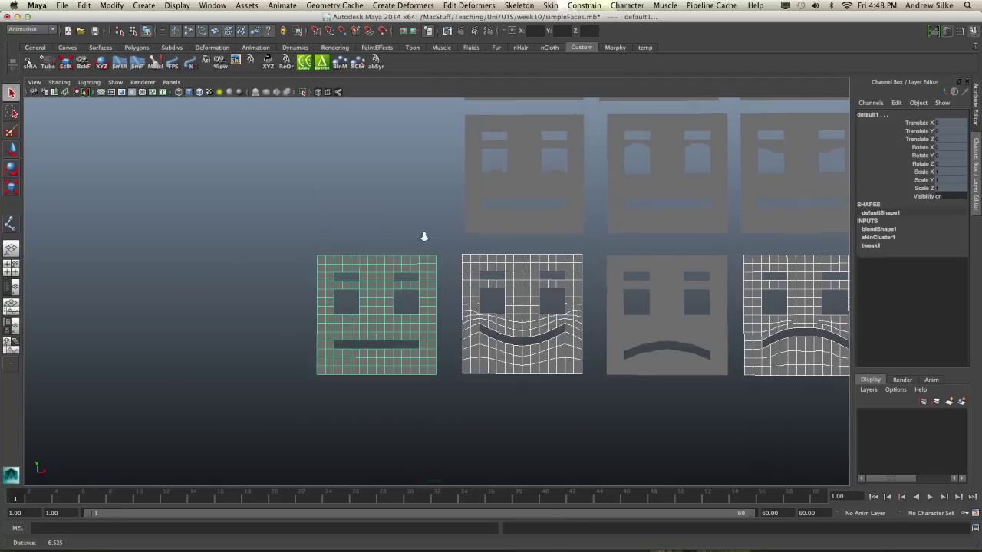
pyautogui.keyDown('alt'); pyautogui.moveTo(292, 233); pyautogui.dragTo(329, 232, button='right'); pyautogui.keyUp('alt')
pyautogui.click(876, 237)
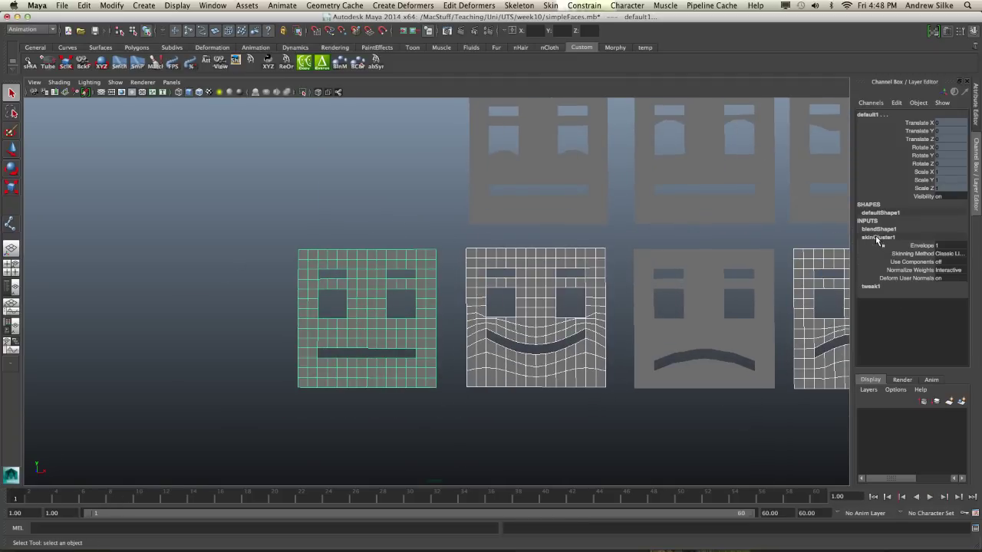
pyautogui.click(896, 102)
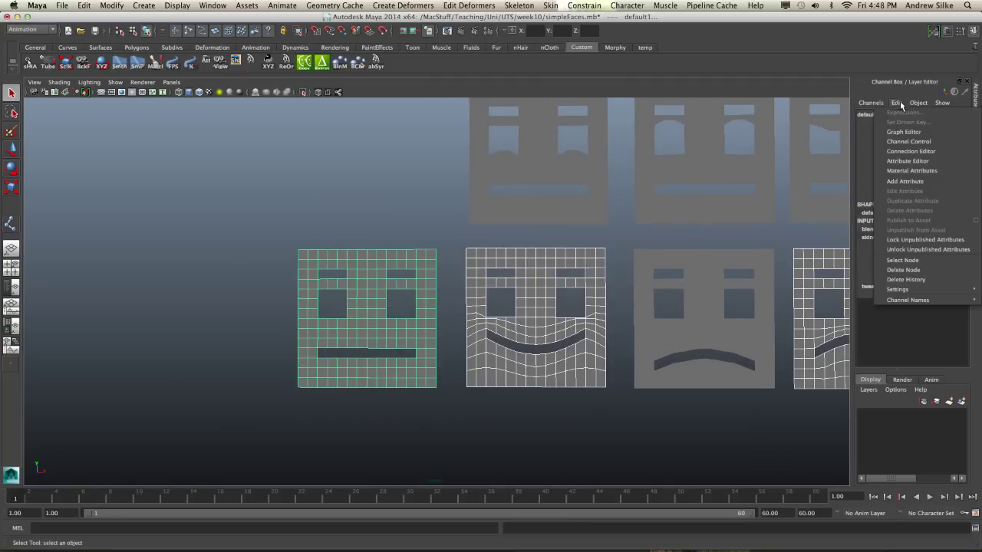
pyautogui.click(913, 260)
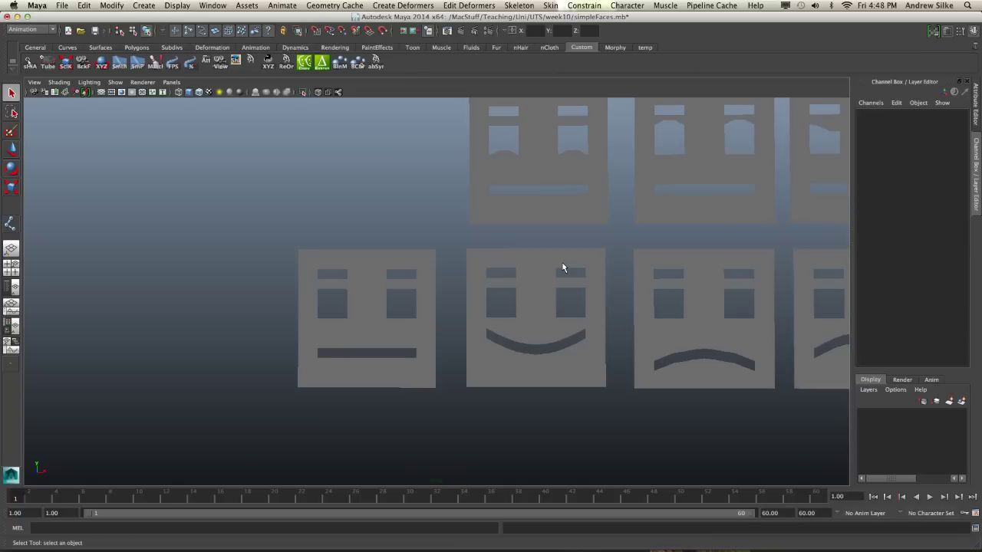
# - Unlock the translate, rotate and scale channels of the default1 face
pyautogui.click(423, 255)
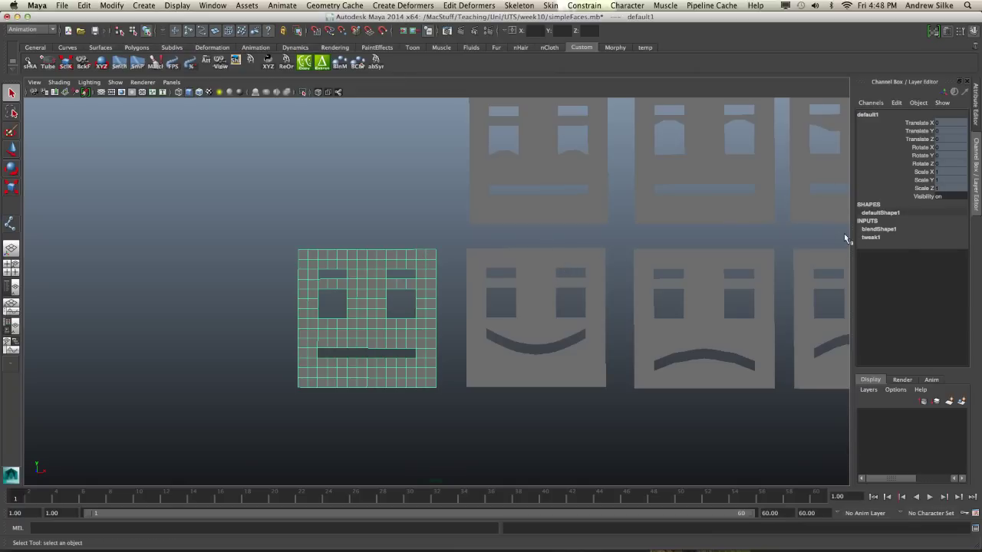
pyautogui.moveTo(919, 122); pyautogui.dragTo(919, 188)
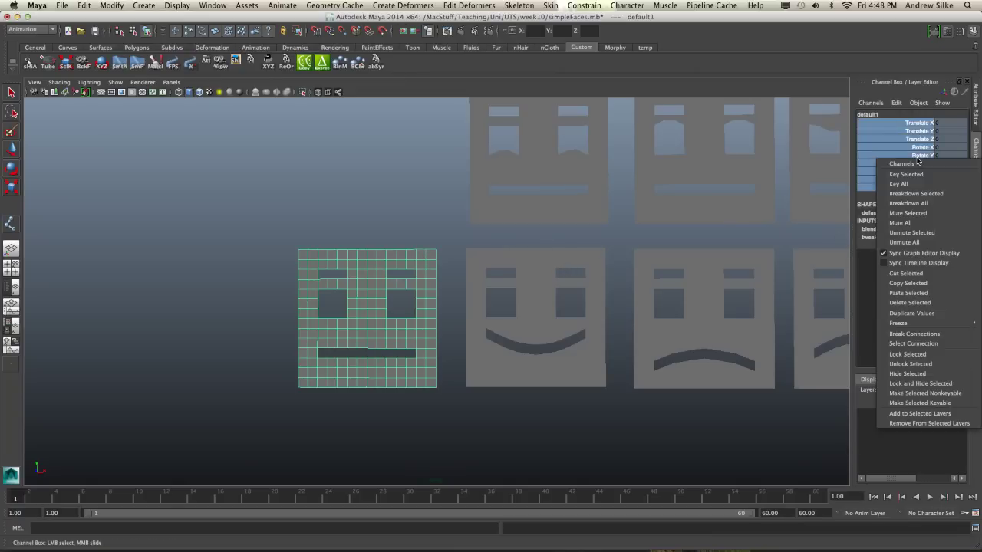
pyautogui.rightClick(918, 159)
pyautogui.click(932, 363)
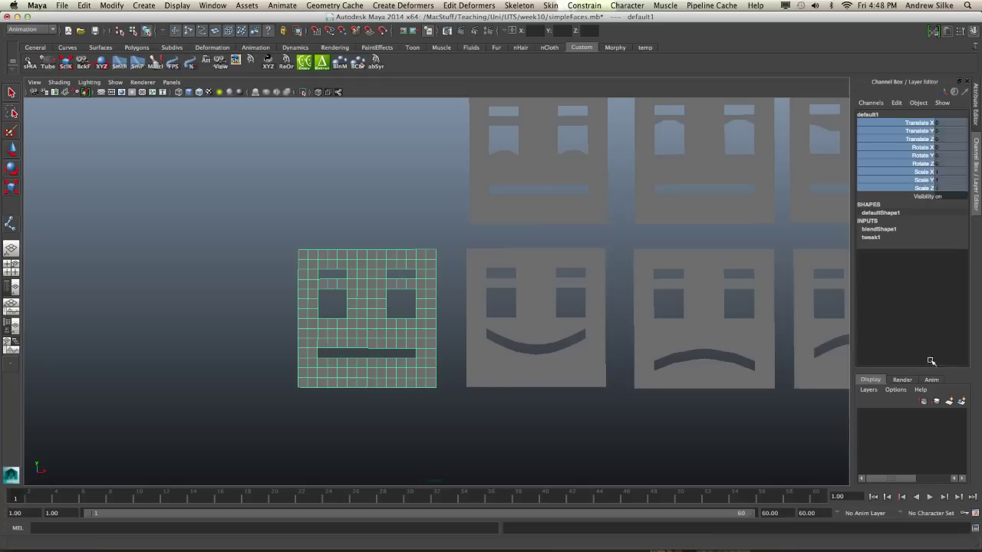
pyautogui.keyDown('alt'); pyautogui.moveTo(462, 201); pyautogui.dragTo(448, 202, button='middle'); pyautogui.keyUp('alt')
pyautogui.click(437, 215)
# - Preview the mouth_pout target in the default1 face's blendShape1 node and return its weight to 0
pyautogui.click(356, 321)
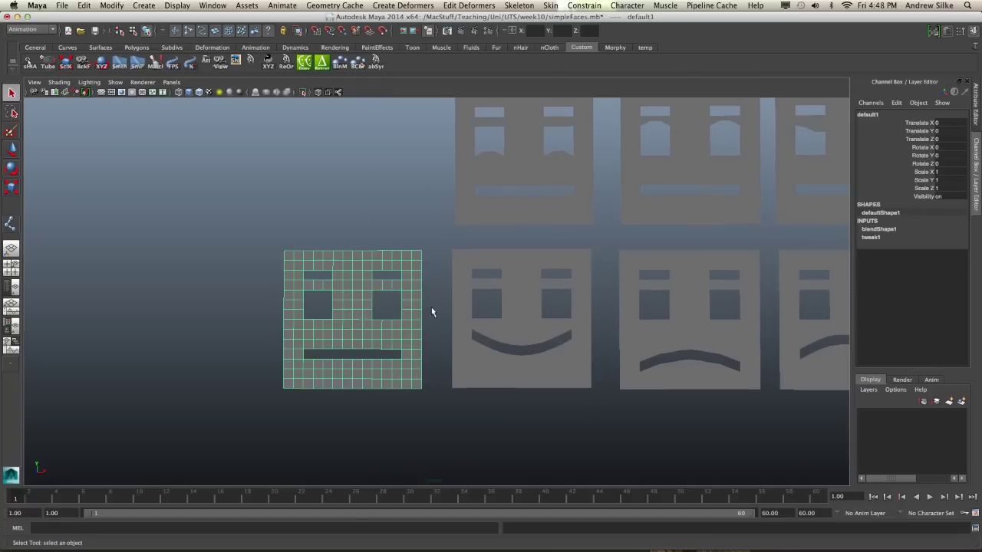
pyautogui.click(879, 229)
pyautogui.click(920, 246)
pyautogui.moveTo(788, 255); pyautogui.dragTo(586, 282, button='middle')
# - Raise both the mouth_smile and mouth_pout weights to 1 on the default1 face and deselect it
pyautogui.click(893, 254)
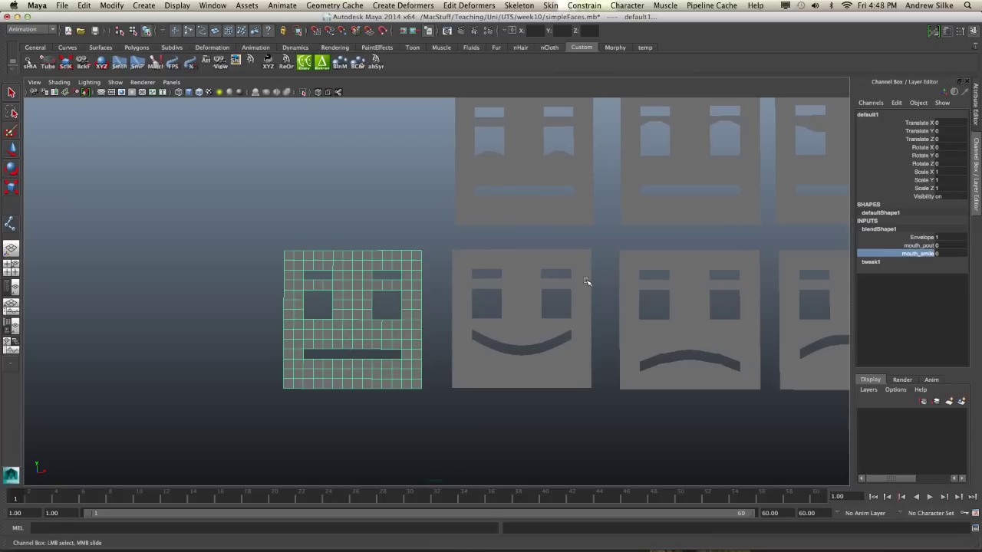
pyautogui.moveTo(345, 284); pyautogui.dragTo(561, 276, button='middle')
pyautogui.scroll(-1, 468, 284)
pyautogui.click(908, 245)
pyautogui.scroll(1, 441, 285)
pyautogui.keyDown('alt'); pyautogui.moveTo(457, 286); pyautogui.dragTo(481, 247, button='middle'); pyautogui.keyUp('alt')
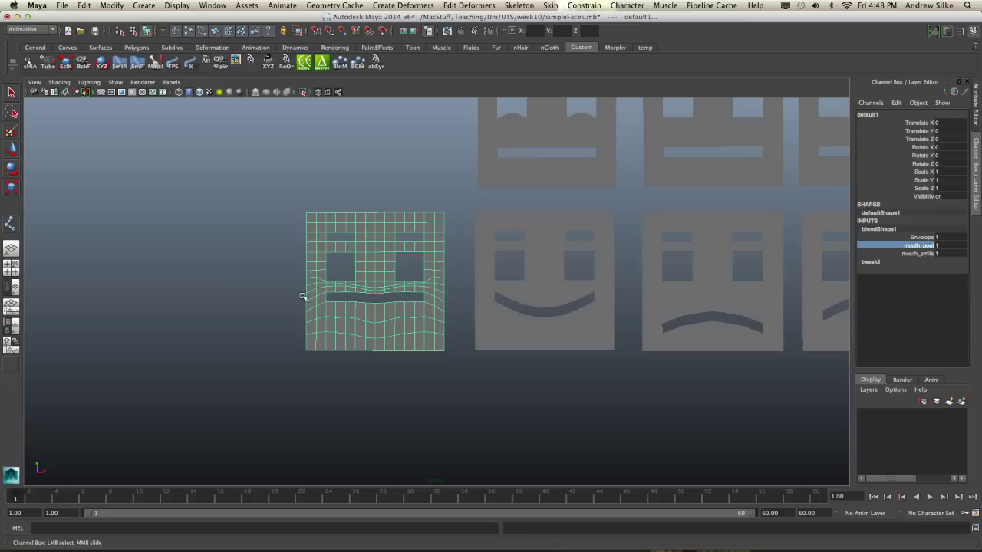
pyautogui.click(347, 179)
pyautogui.press('q')
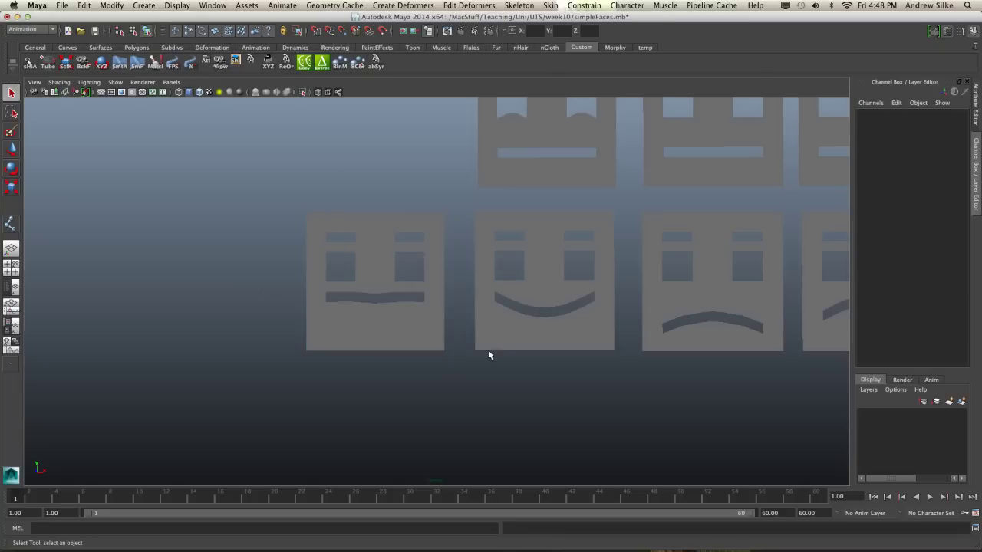
# - Examine how the combined mouth shape on the default face compares with the smile and pout target faces
pyautogui.keyDown('alt'); pyautogui.moveTo(669, 286); pyautogui.dragTo(547, 302, button='middle'); pyautogui.keyUp('alt')
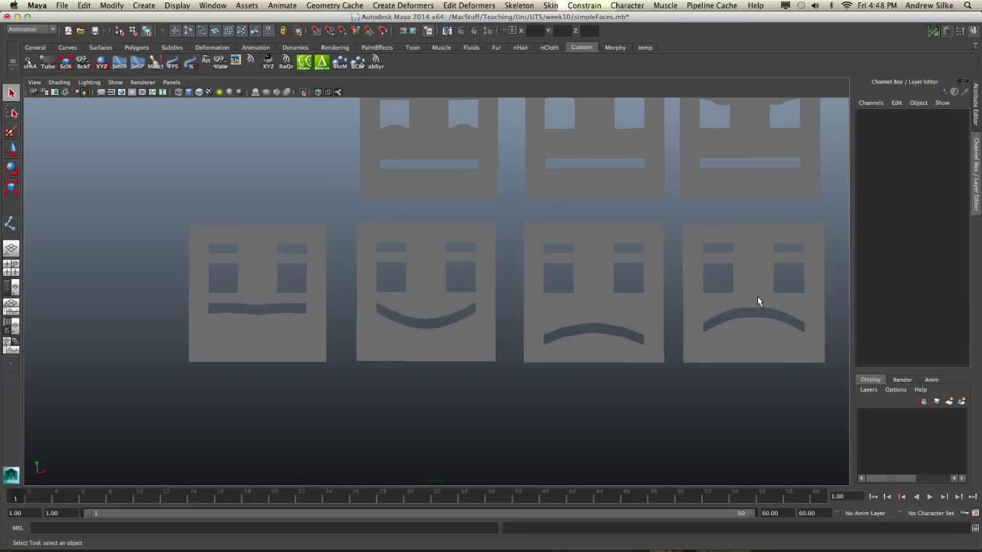
pyautogui.keyDown('alt'); pyautogui.moveTo(197, 307); pyautogui.dragTo(329, 296, button='middle'); pyautogui.keyUp('alt')
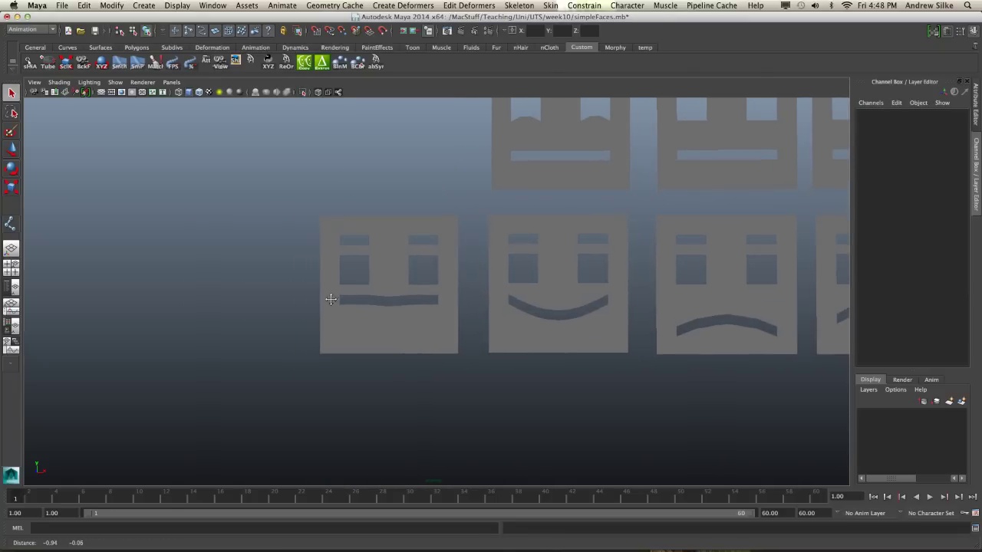
pyautogui.keyDown('alt'); pyautogui.moveTo(329, 296); pyautogui.dragTo(478, 298, button='right'); pyautogui.keyUp('alt')
pyautogui.keyDown('alt'); pyautogui.moveTo(417, 292); pyautogui.dragTo(408, 309, button='middle'); pyautogui.keyUp('alt')
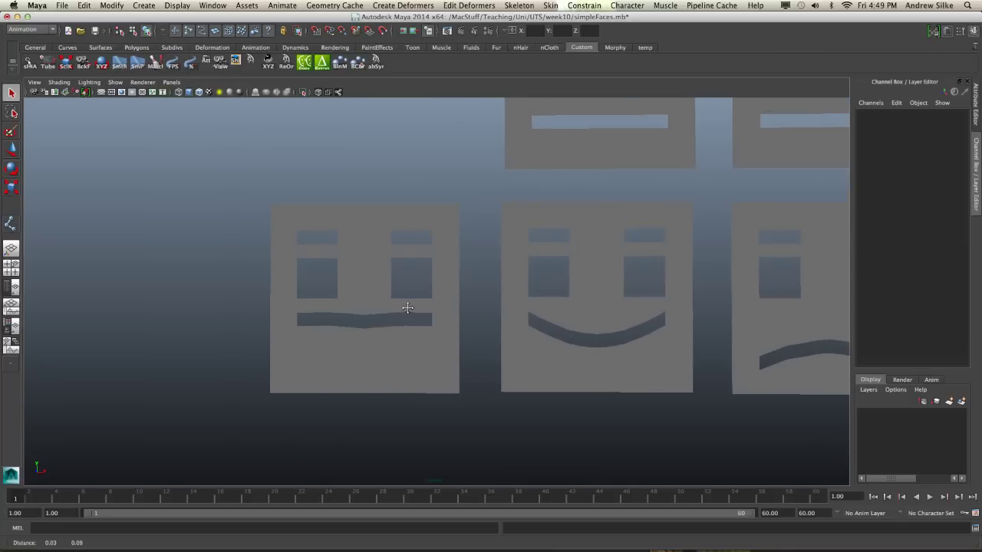
pyautogui.keyDown('alt'); pyautogui.moveTo(485, 302); pyautogui.dragTo(492, 302, button='right'); pyautogui.keyUp('alt')
pyautogui.keyDown('alt'); pyautogui.moveTo(493, 303); pyautogui.dragTo(488, 304, button='middle'); pyautogui.keyUp('alt')
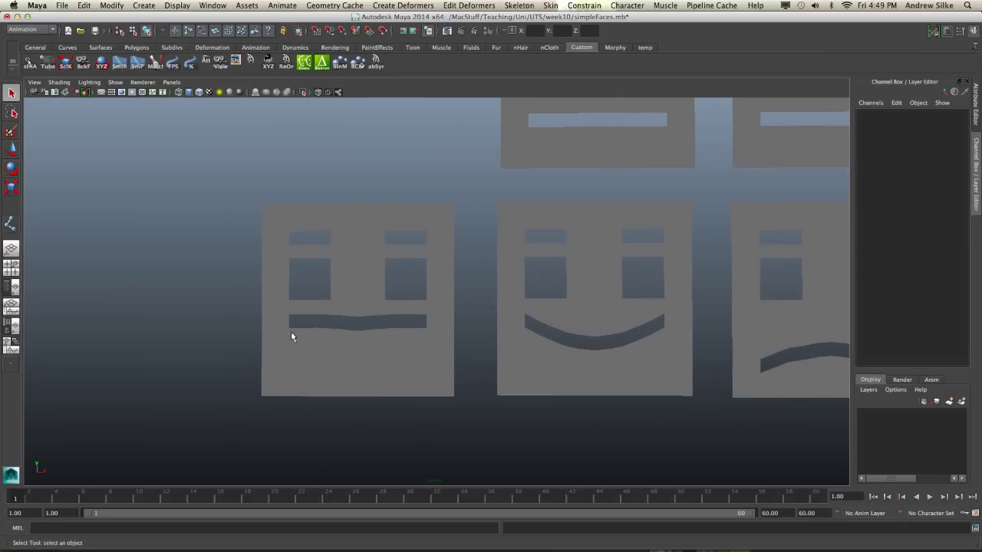
pyautogui.keyDown('alt'); pyautogui.moveTo(341, 317); pyautogui.dragTo(375, 319, button='right'); pyautogui.keyUp('alt')
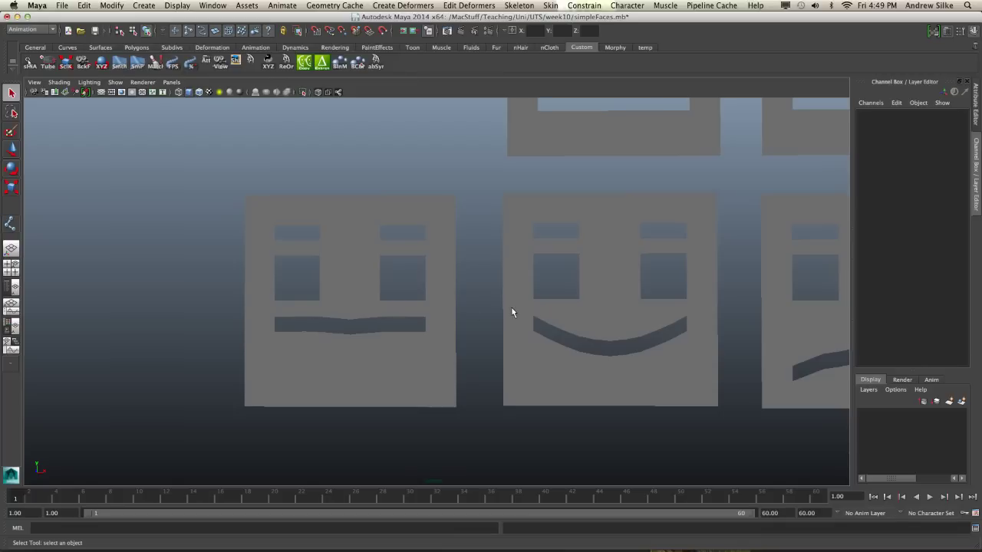
pyautogui.scroll(-3, 356, 278)
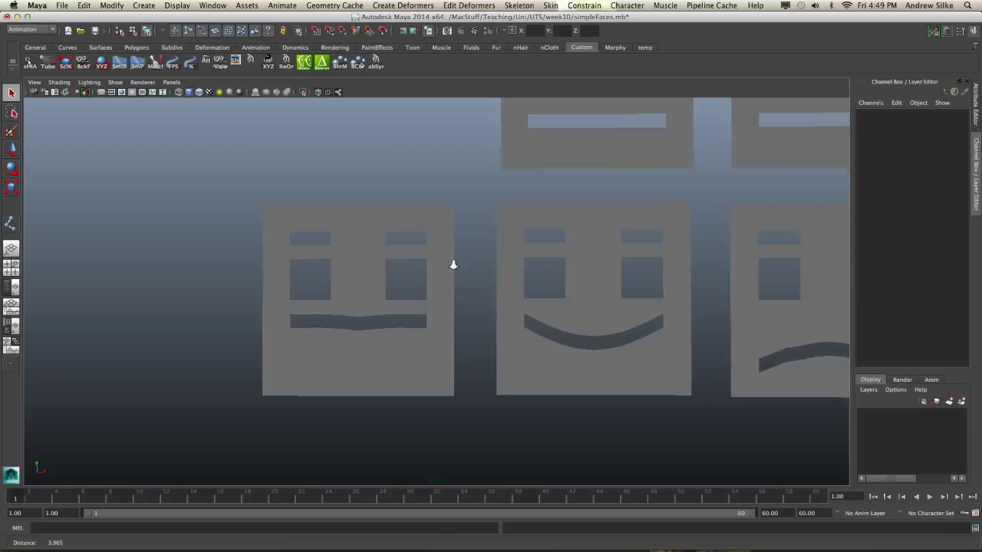
# - Reset the mouth_pout and mouth_smile weights of the default1 face to 0 and deselect it
pyautogui.click(372, 273)
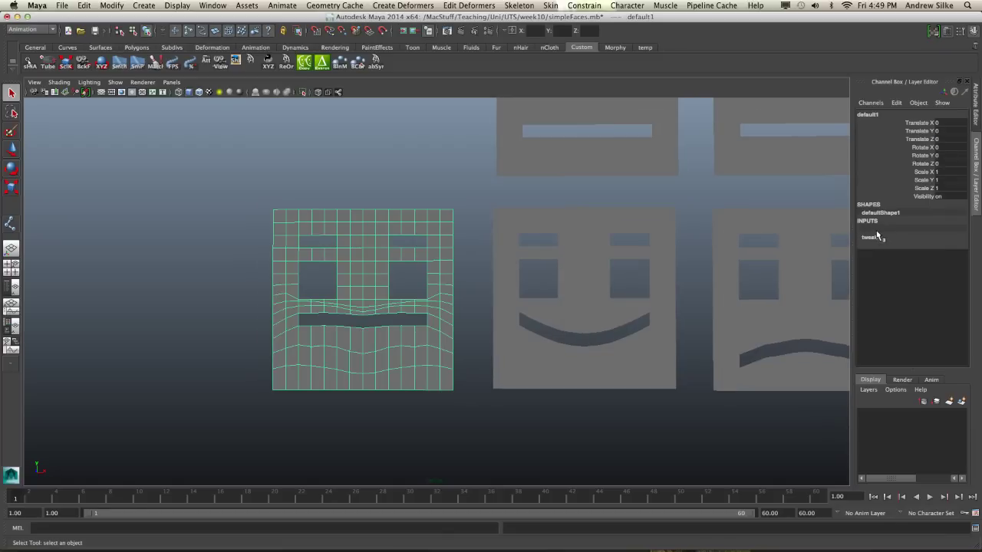
pyautogui.click(876, 231)
pyautogui.moveTo(948, 246); pyautogui.dragTo(949, 253)
pyautogui.write('0')
pyautogui.press('Return')
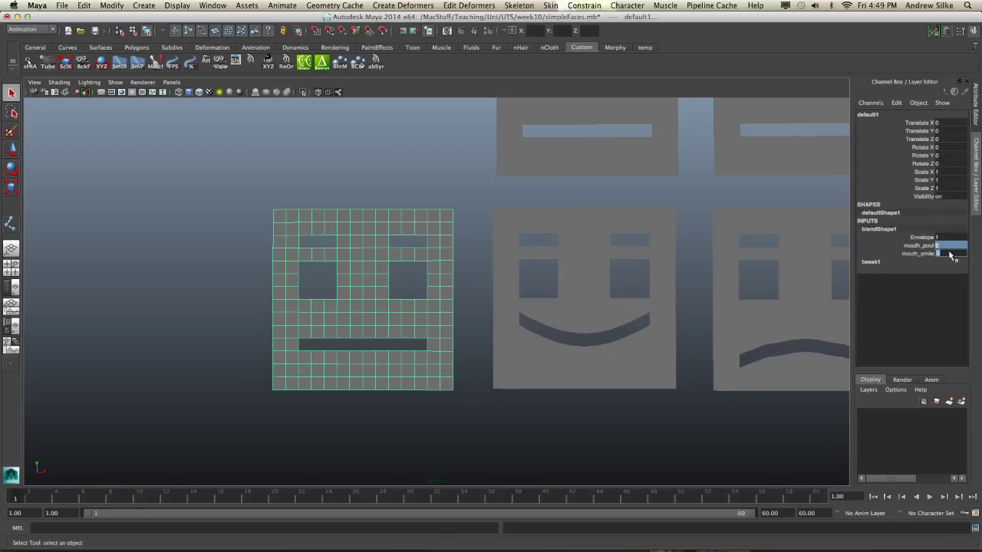
pyautogui.click(458, 193)
# - Open the correctiveBlendshapeCreator.py shelf script for editing and examine its description, usage notes and author credit
pyautogui.keyDown('alt'); pyautogui.moveTo(622, 233); pyautogui.dragTo(551, 232, button='middle'); pyautogui.keyUp('alt')
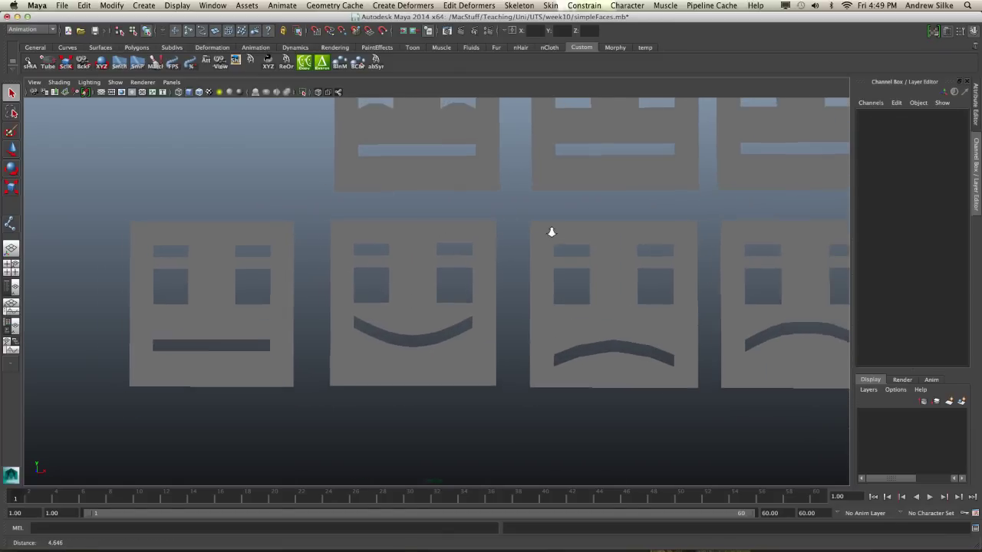
pyautogui.keyDown('alt'); pyautogui.moveTo(551, 231); pyautogui.dragTo(463, 230, button='right'); pyautogui.keyUp('alt')
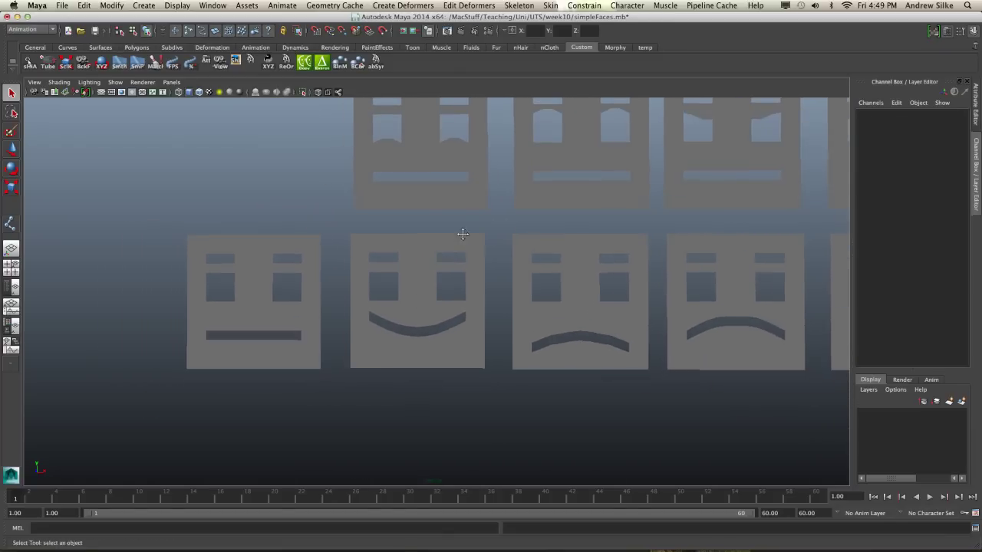
pyautogui.rightClick(359, 69)
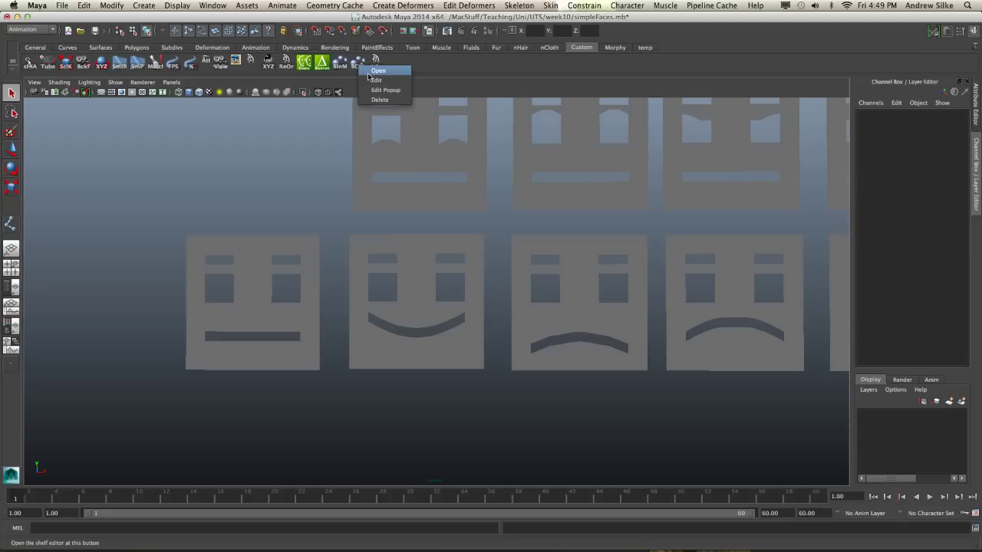
pyautogui.click(375, 80)
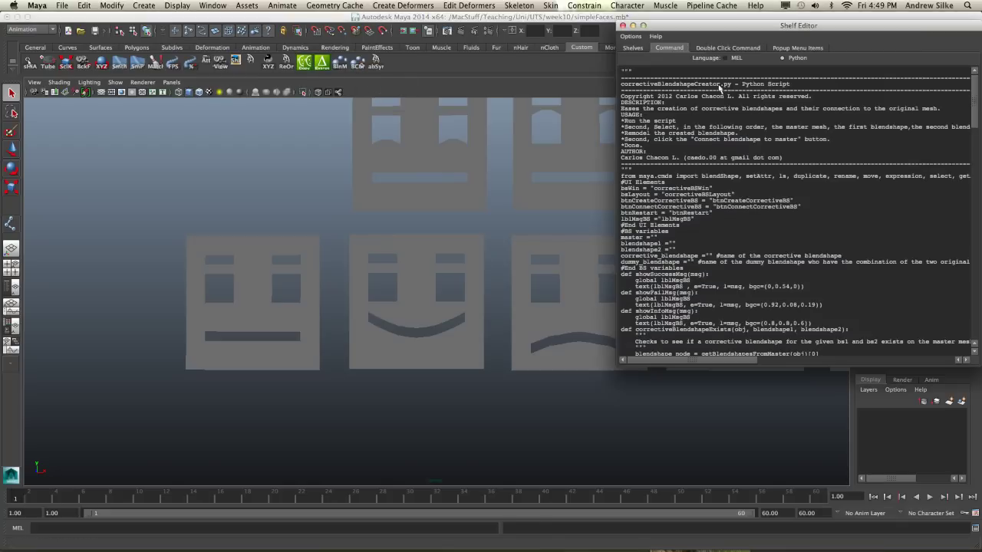
pyautogui.moveTo(763, 36); pyautogui.dragTo(366, 97)
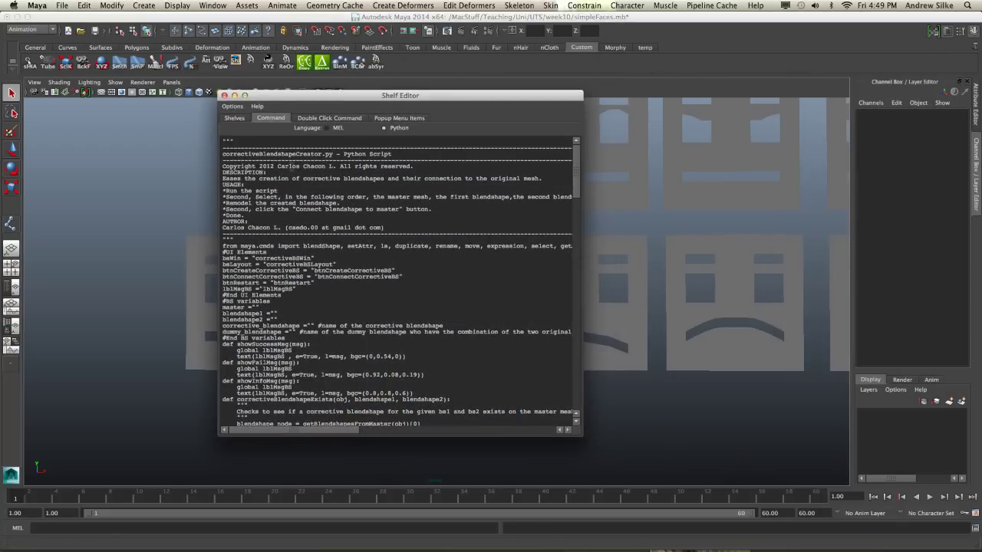
pyautogui.click(299, 178)
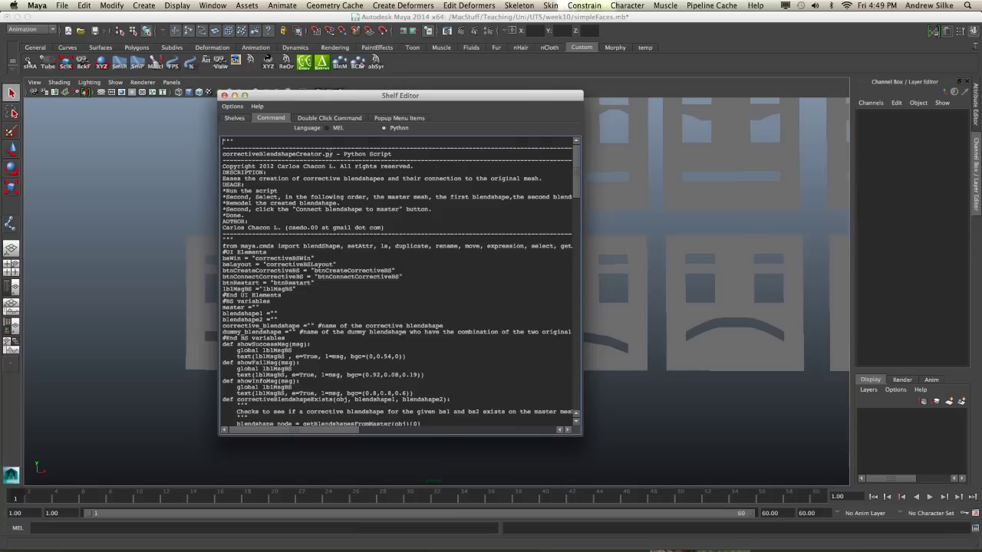
pyautogui.moveTo(277, 166); pyautogui.dragTo(331, 167)
pyautogui.click(335, 281)
# - Move the Shelf Editor off the neutral face and run the corrective blend shape script to open Corrective BS Creator
pyautogui.moveTo(311, 94); pyautogui.dragTo(508, 92)
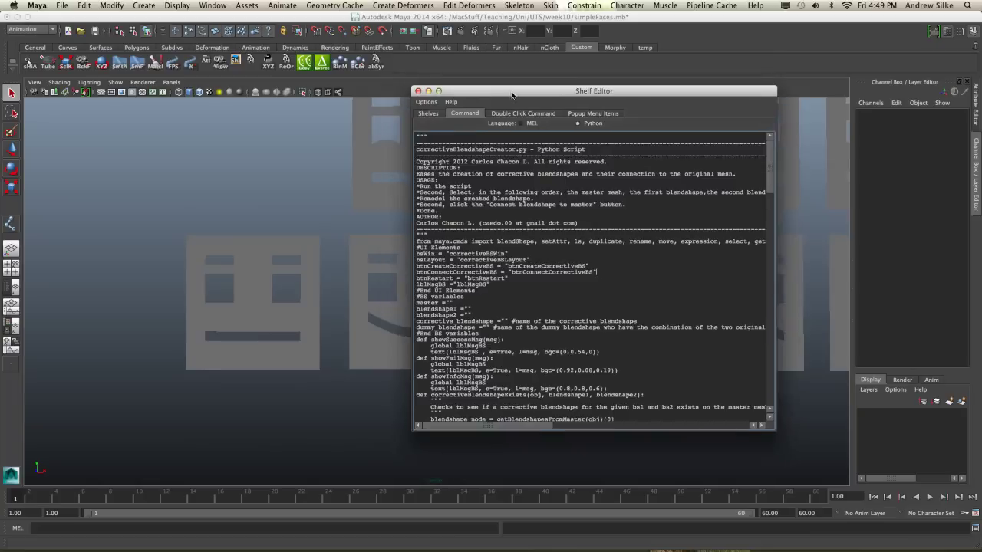
pyautogui.click(369, 67)
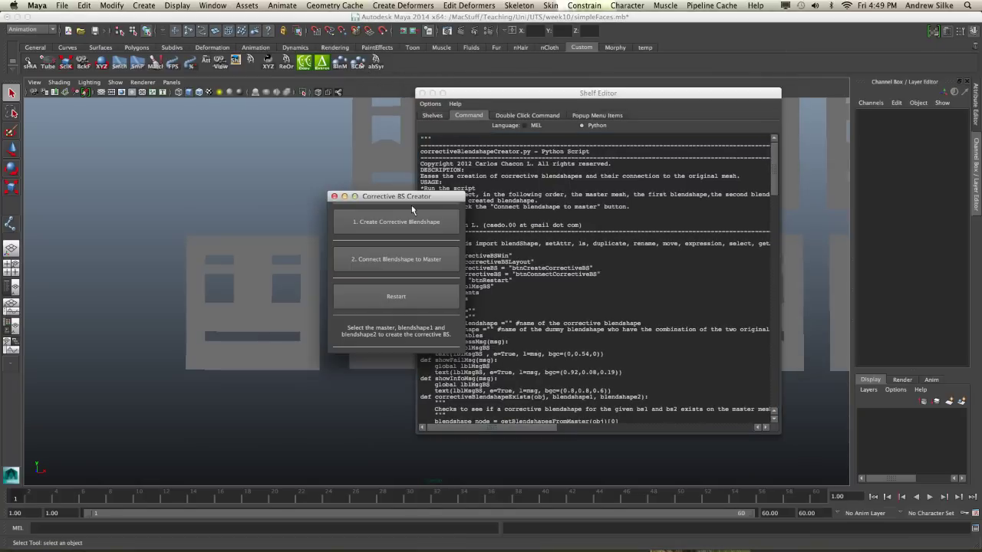
# - Move the Corrective BS Creator and Shelf Editor windows off the faces and select the default, smile and pout faces in that order
pyautogui.moveTo(385, 181); pyautogui.dragTo(131, 116)
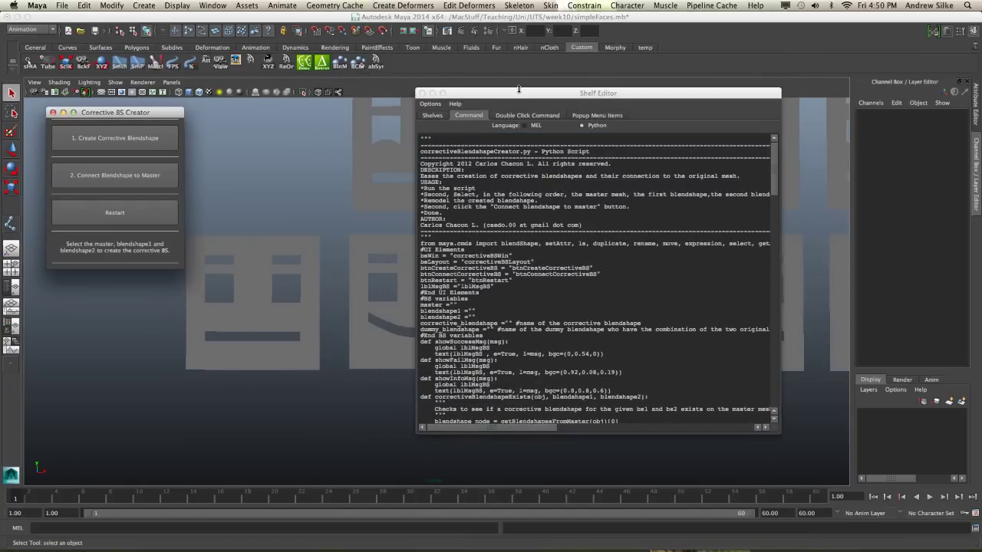
pyautogui.moveTo(520, 94); pyautogui.dragTo(679, 105)
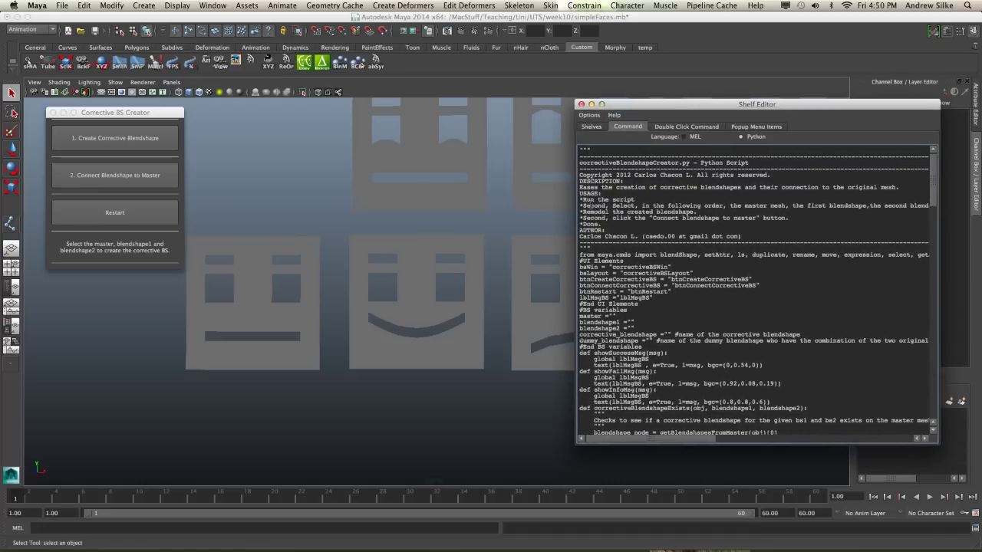
pyautogui.keyDown('alt'); pyautogui.moveTo(522, 281); pyautogui.dragTo(459, 310, button='middle'); pyautogui.keyUp('alt')
pyautogui.keyDown('alt'); pyautogui.moveTo(458, 310); pyautogui.dragTo(447, 307, button='right'); pyautogui.keyUp('alt')
pyautogui.click(267, 347)
pyautogui.keyDown('alt'); pyautogui.moveTo(435, 332); pyautogui.dragTo(288, 399, button='middle'); pyautogui.keyUp('alt')
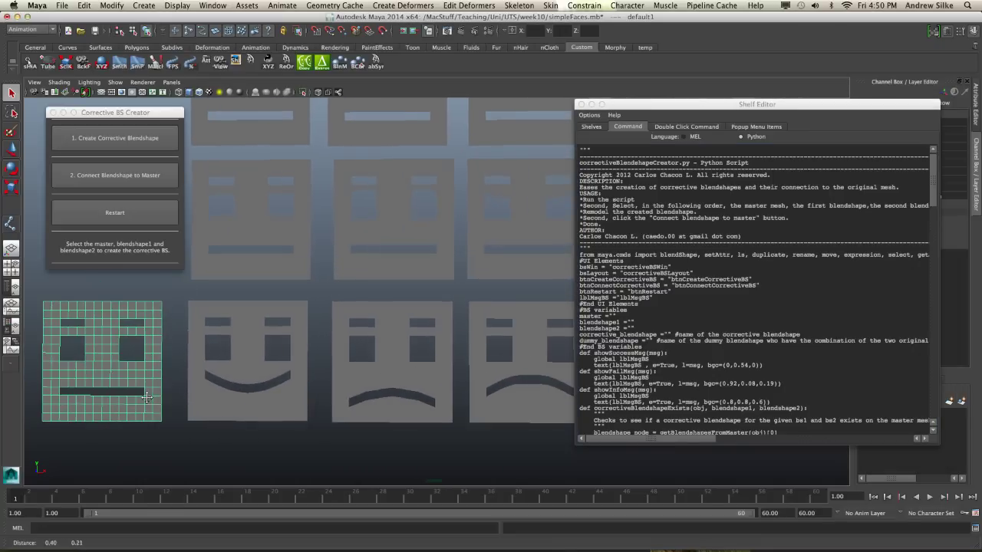
pyautogui.keyDown('shift'); pyautogui.click(250, 365); pyautogui.keyUp('shift')
pyautogui.keyDown('alt'); pyautogui.moveTo(515, 391); pyautogui.dragTo(460, 376, button='middle'); pyautogui.keyUp('alt')
pyautogui.keyDown('shift'); pyautogui.click(456, 375); pyautogui.keyUp('shift')
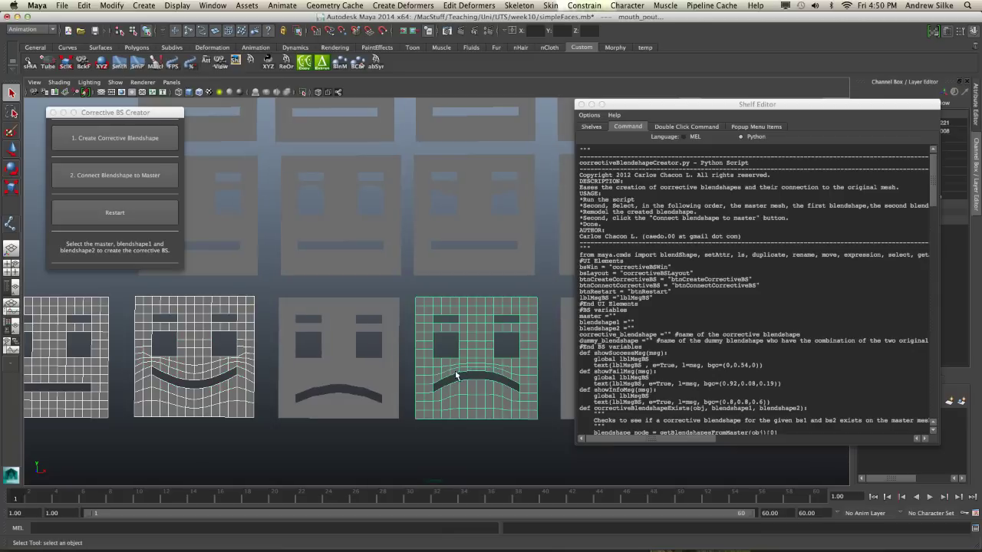
pyautogui.keyDown('alt'); pyautogui.moveTo(377, 368); pyautogui.dragTo(392, 376, button='middle'); pyautogui.keyUp('alt')
pyautogui.keyDown('alt'); pyautogui.moveTo(293, 332); pyautogui.dragTo(351, 333, button='middle'); pyautogui.keyUp('alt')
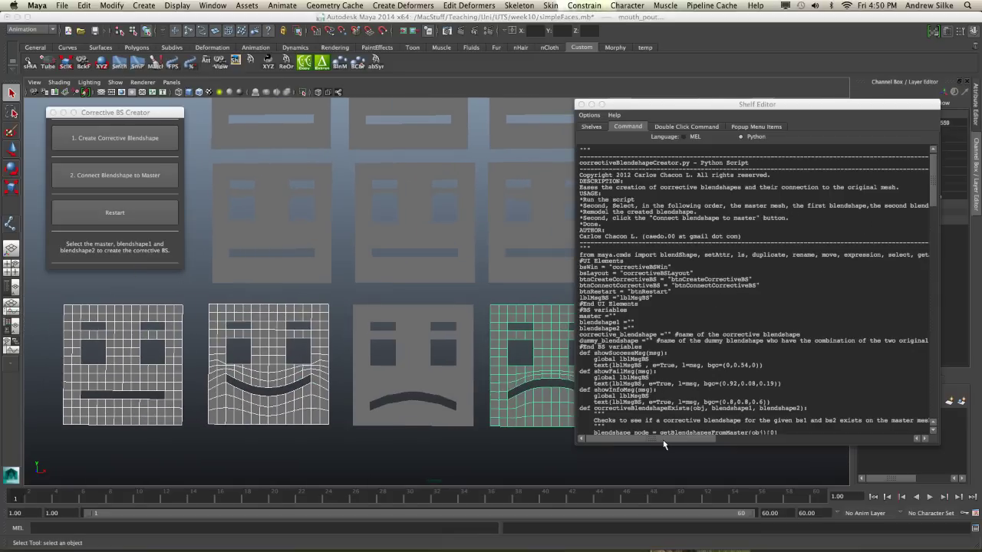
# - Check the usage note on selection order in the script and create the corrective blend shape from the selected faces
pyautogui.moveTo(664, 438); pyautogui.dragTo(766, 456)
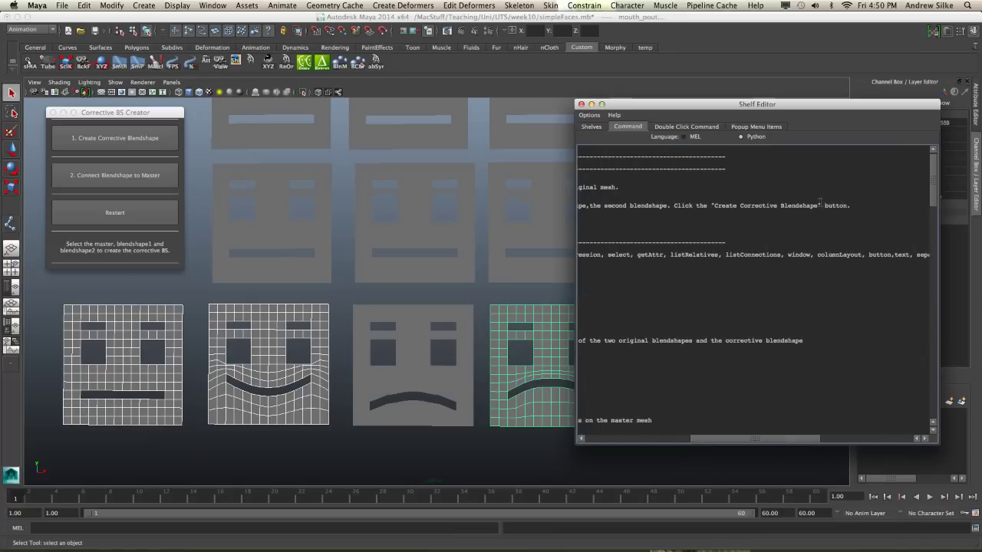
pyautogui.moveTo(706, 438); pyautogui.dragTo(601, 438)
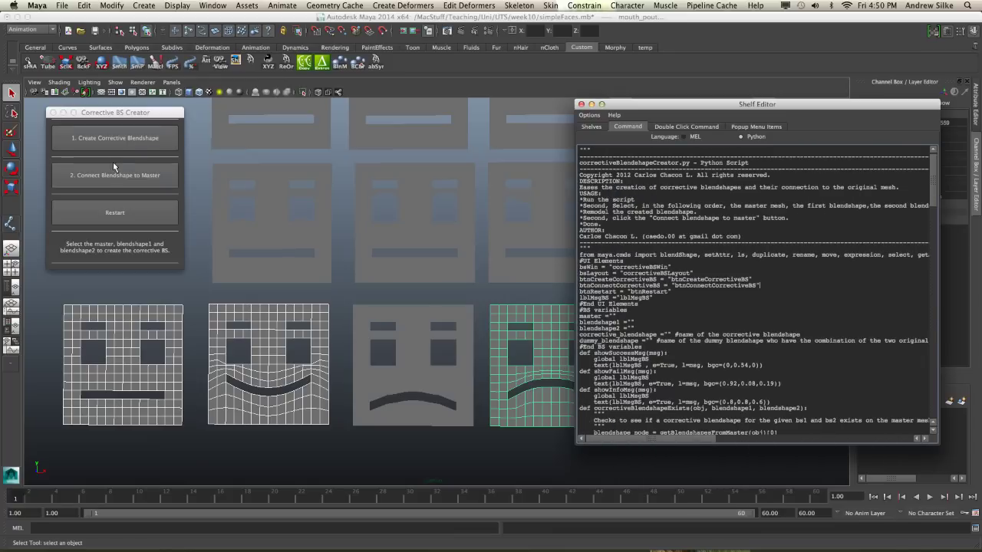
pyautogui.click(109, 136)
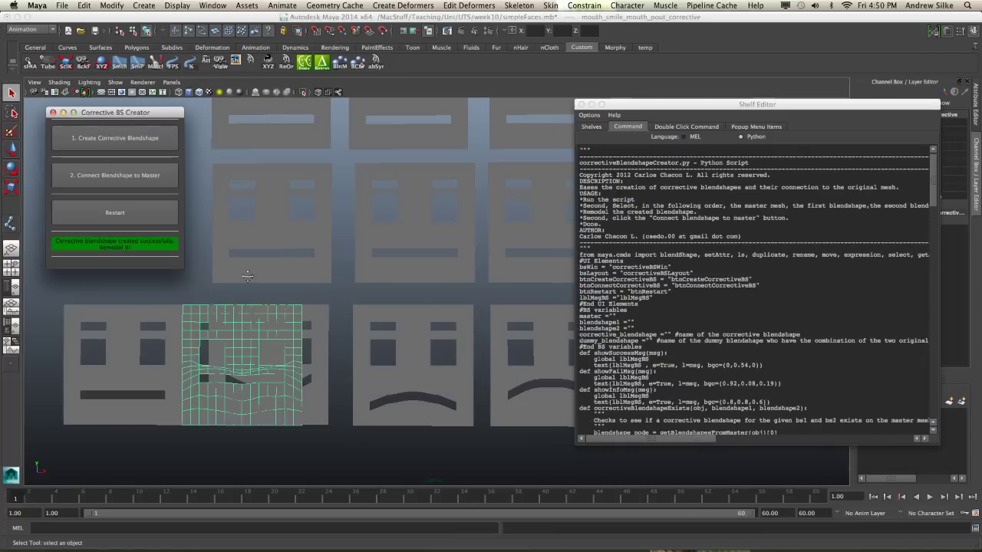
# - Move the new corrective face straight down below the row of mouth shapes and deselect it
pyautogui.keyDown('alt'); pyautogui.moveTo(244, 328); pyautogui.dragTo(367, 263, button='middle'); pyautogui.keyUp('alt')
pyautogui.press('w')
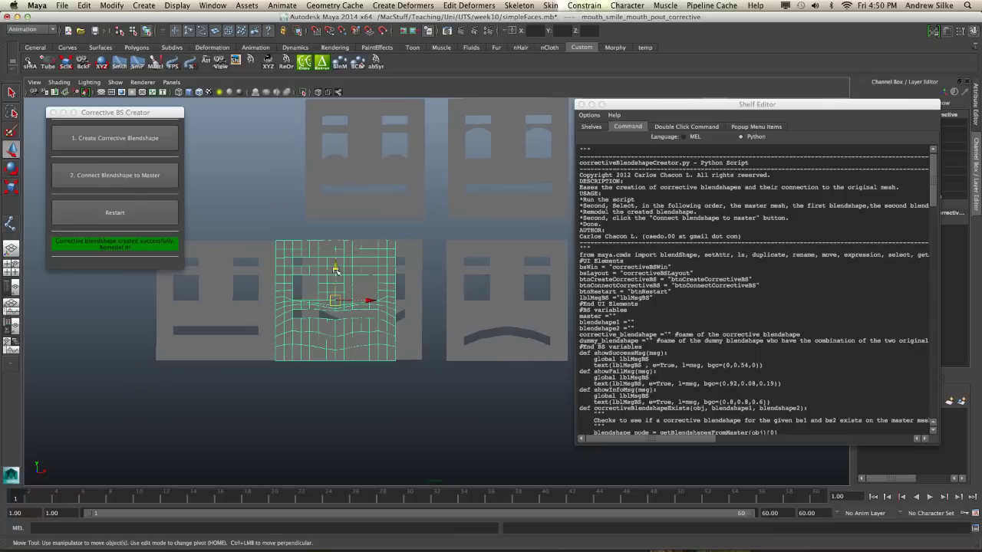
pyautogui.moveTo(330, 276); pyautogui.dragTo(331, 415)
pyautogui.keyDown('alt'); pyautogui.moveTo(313, 305); pyautogui.dragTo(373, 222, button='middle'); pyautogui.keyUp('alt')
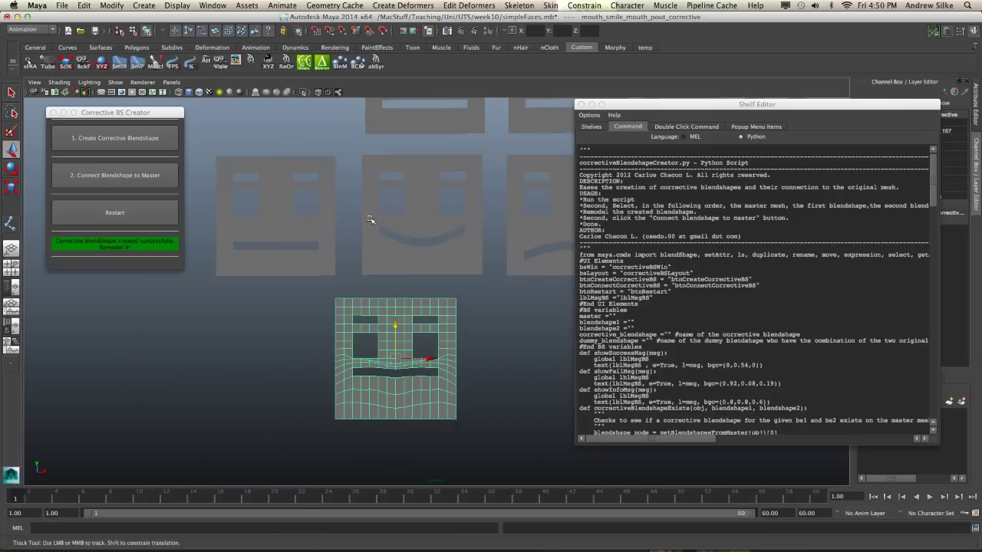
pyautogui.keyDown('alt'); pyautogui.moveTo(471, 254); pyautogui.dragTo(316, 268, button='middle'); pyautogui.keyUp('alt')
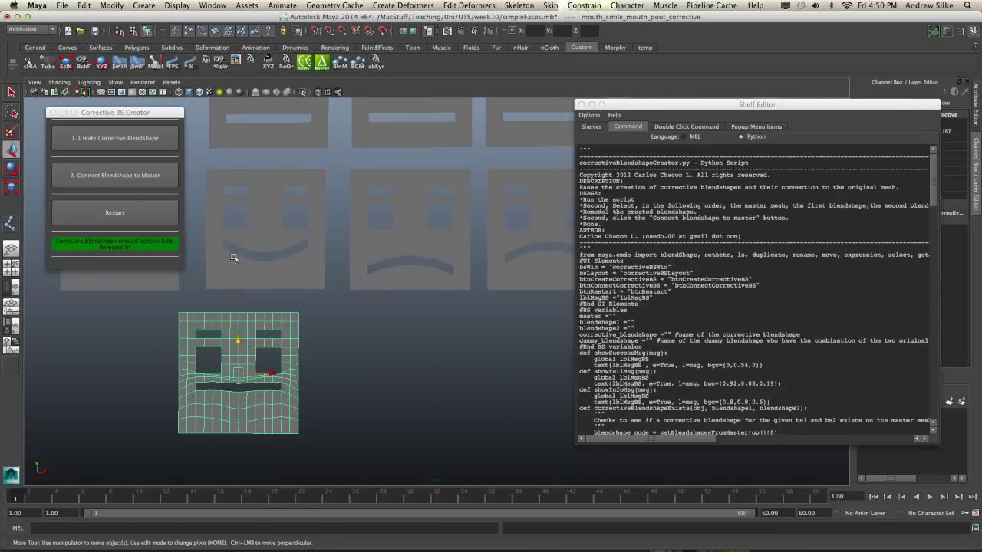
pyautogui.keyDown('alt'); pyautogui.moveTo(385, 252); pyautogui.dragTo(480, 265, button='middle'); pyautogui.keyUp('alt')
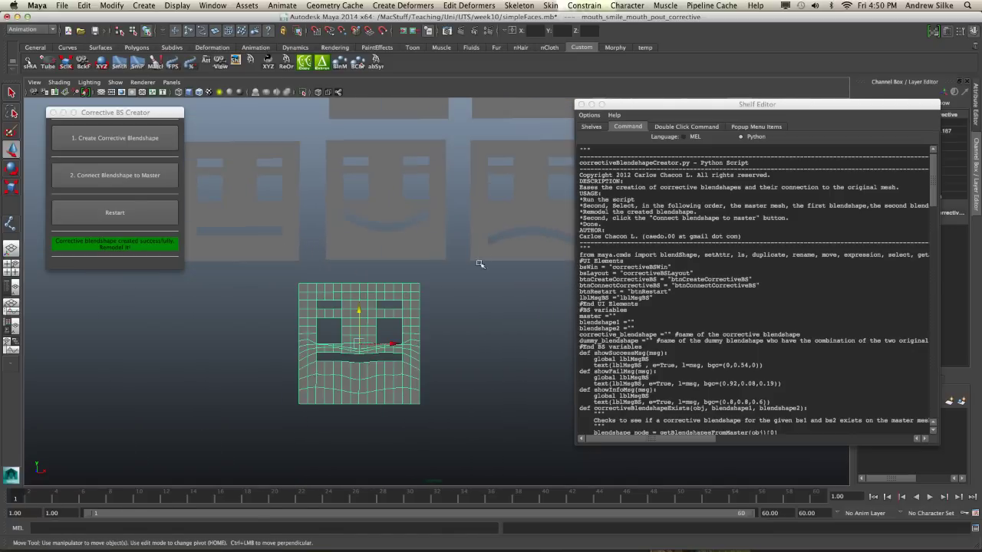
pyautogui.keyDown('alt'); pyautogui.moveTo(308, 344); pyautogui.dragTo(383, 297, button='middle'); pyautogui.keyUp('alt')
pyautogui.keyDown('alt'); pyautogui.moveTo(382, 298); pyautogui.dragTo(499, 313, button='right'); pyautogui.keyUp('alt')
pyautogui.click(499, 313)
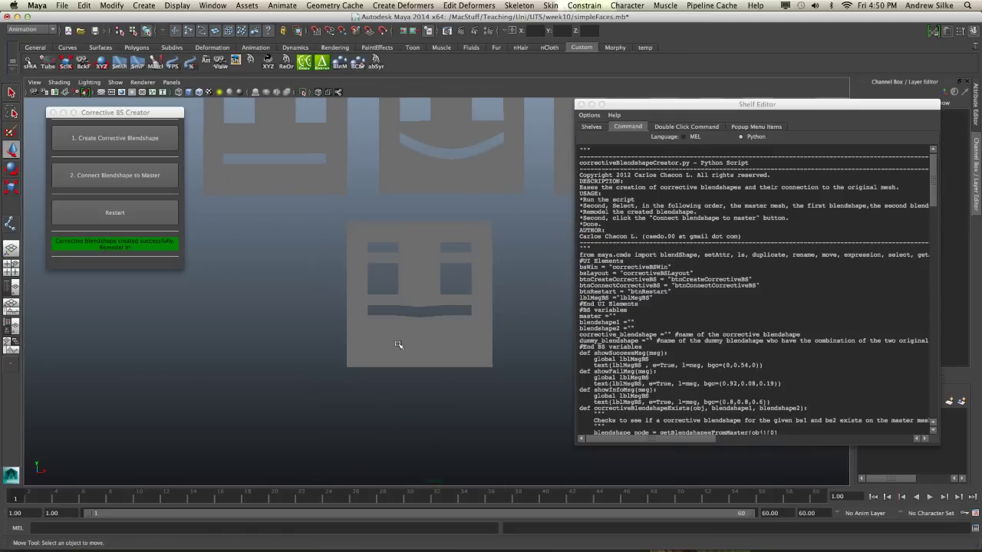
# - Scale the vertex rows along the lower and upper mouth edges of the corrective face vertically until both edges are straight
pyautogui.click(423, 253)
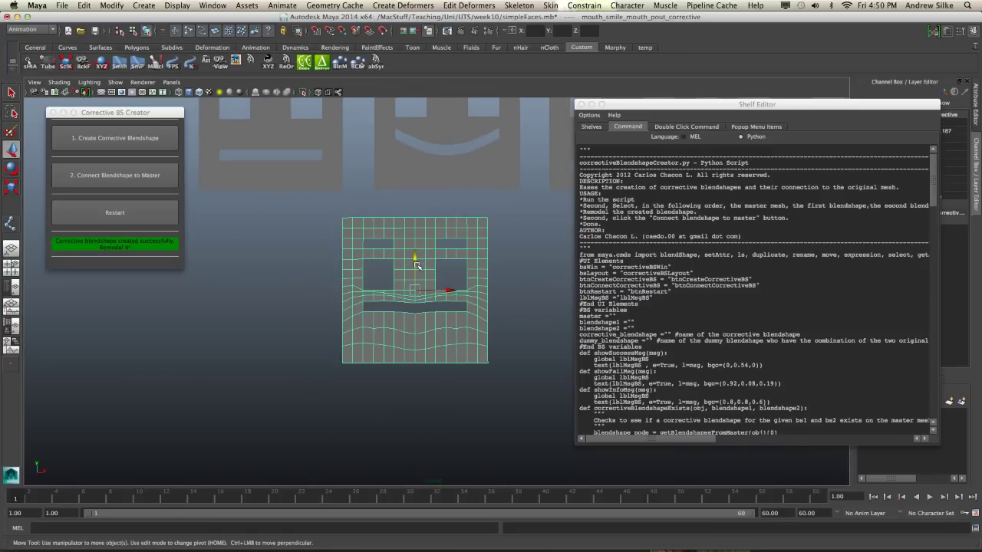
pyautogui.keyDown('alt'); pyautogui.moveTo(418, 258); pyautogui.dragTo(606, 284, button='right'); pyautogui.keyUp('alt')
pyautogui.press('F8')
pyautogui.moveTo(306, 322); pyautogui.dragTo(490, 342)
pyautogui.press('e')
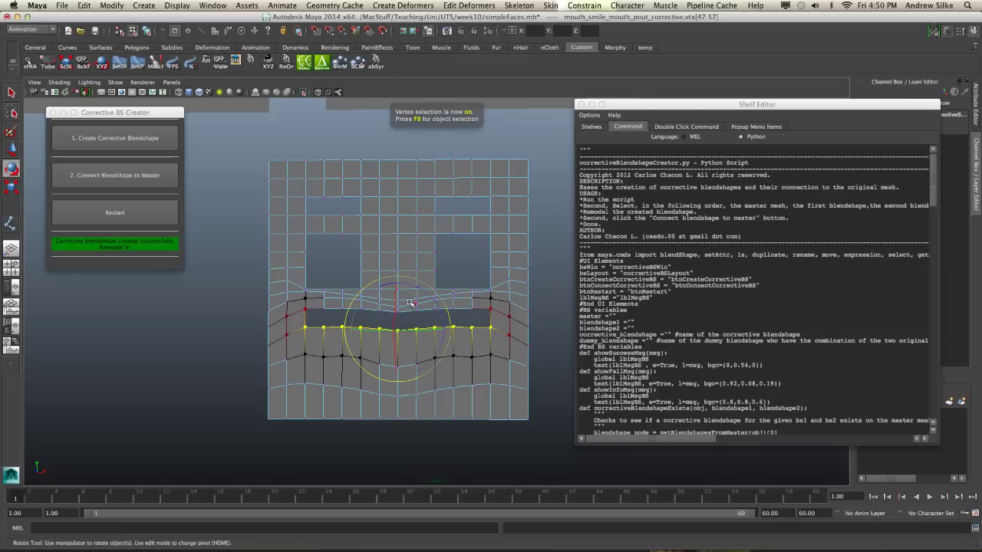
pyautogui.press('r')
pyautogui.moveTo(397, 283); pyautogui.dragTo(398, 327)
pyautogui.press('z')
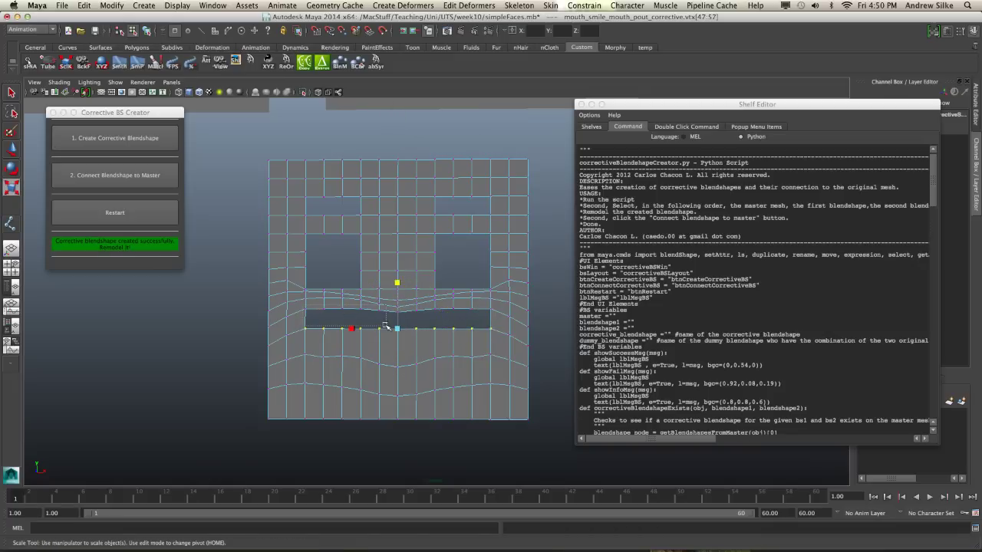
pyautogui.moveTo(382, 321); pyautogui.dragTo(499, 328)
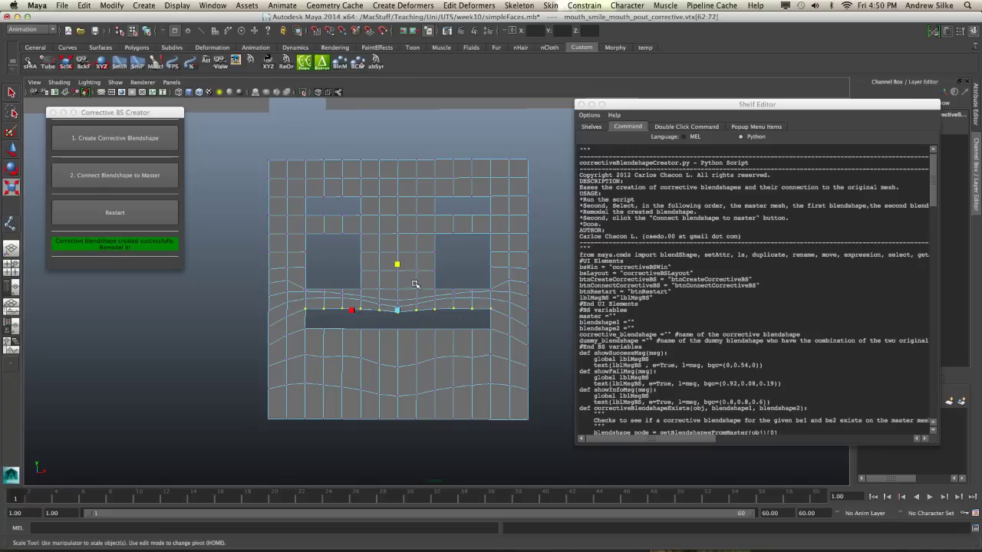
pyautogui.moveTo(398, 266); pyautogui.dragTo(306, 350)
# - Soften the curves of the two vertex rows below the mouth by vertical scaling, and return to object selection with nothing selected
pyautogui.moveTo(454, 384); pyautogui.dragTo(498, 373)
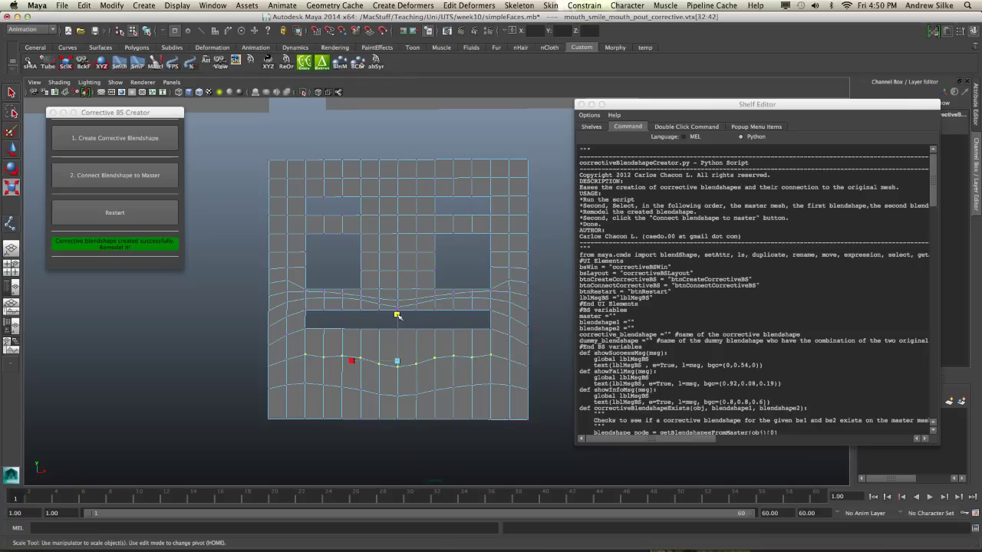
pyautogui.moveTo(396, 314); pyautogui.dragTo(398, 344)
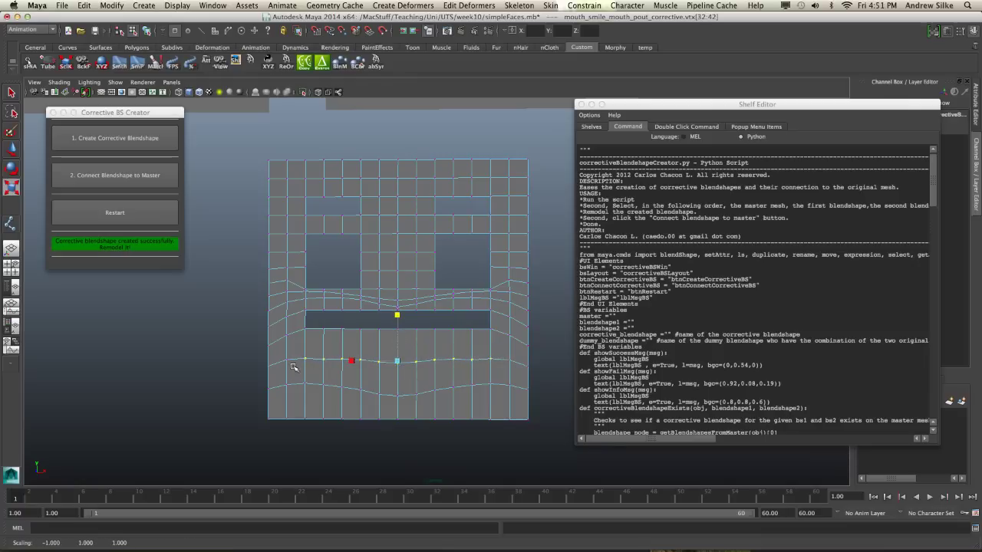
pyautogui.moveTo(295, 376); pyautogui.dragTo(506, 406)
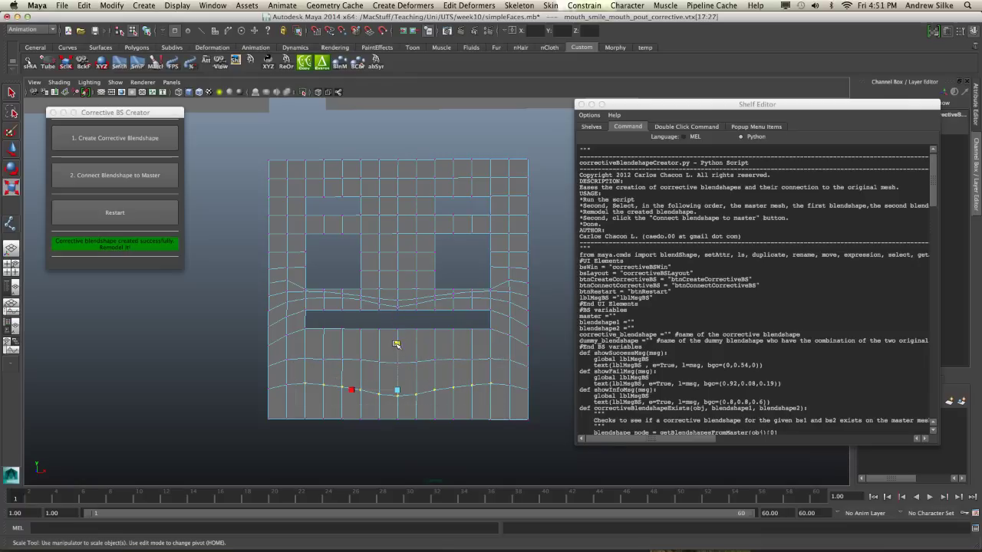
pyautogui.click(396, 344)
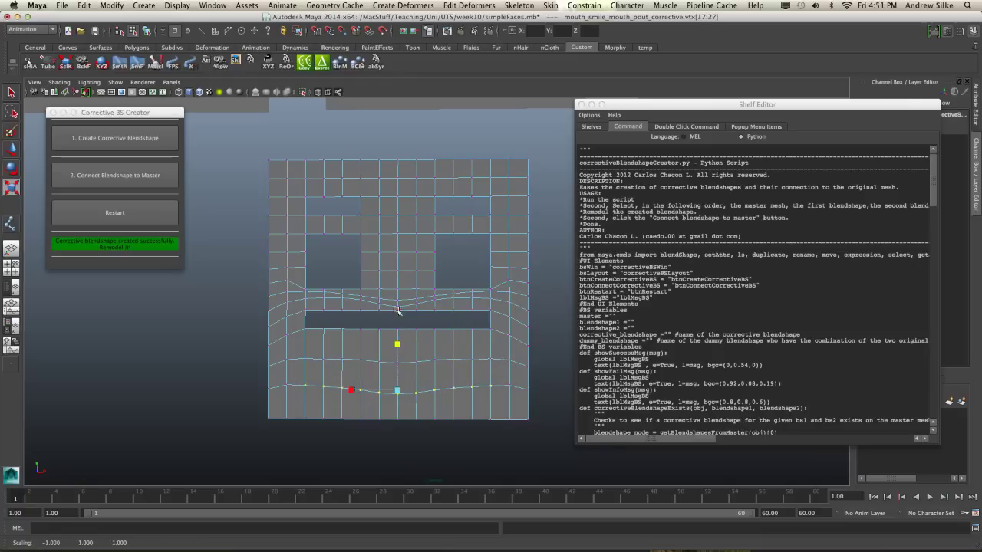
pyautogui.press('F8')
pyautogui.click(464, 250)
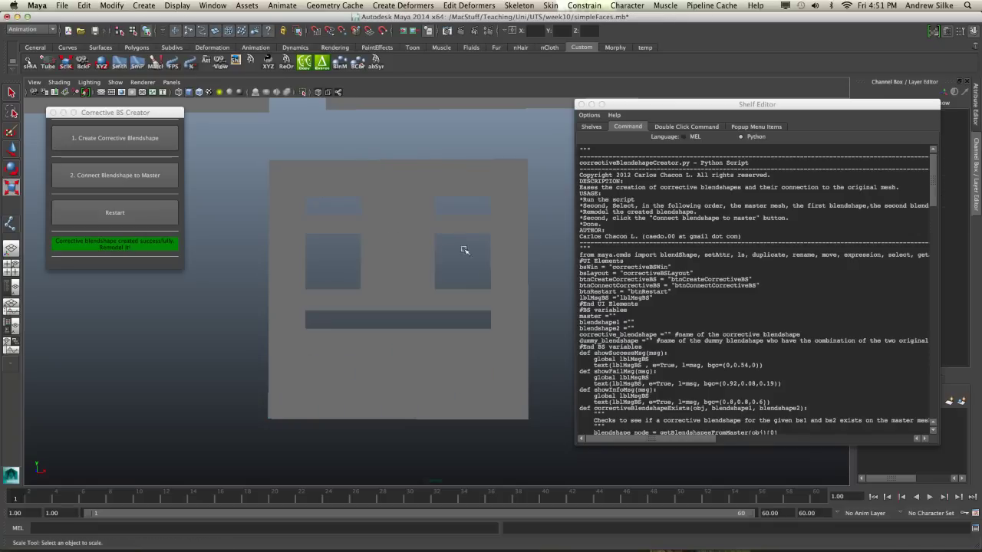
# - Check the script's usage note on connecting and connect the remodelled corrective blend shape to the master face
pyautogui.keyDown('alt'); pyautogui.moveTo(537, 237); pyautogui.dragTo(271, 230, button='right'); pyautogui.keyUp('alt')
pyautogui.moveTo(354, 194)
pyautogui.keyDown('alt'); pyautogui.mouseDown(button='middle')
pyautogui.moveTo(340, 241)
pyautogui.moveTo(352, 196)
pyautogui.mouseUp(button='middle'); pyautogui.keyUp('alt')
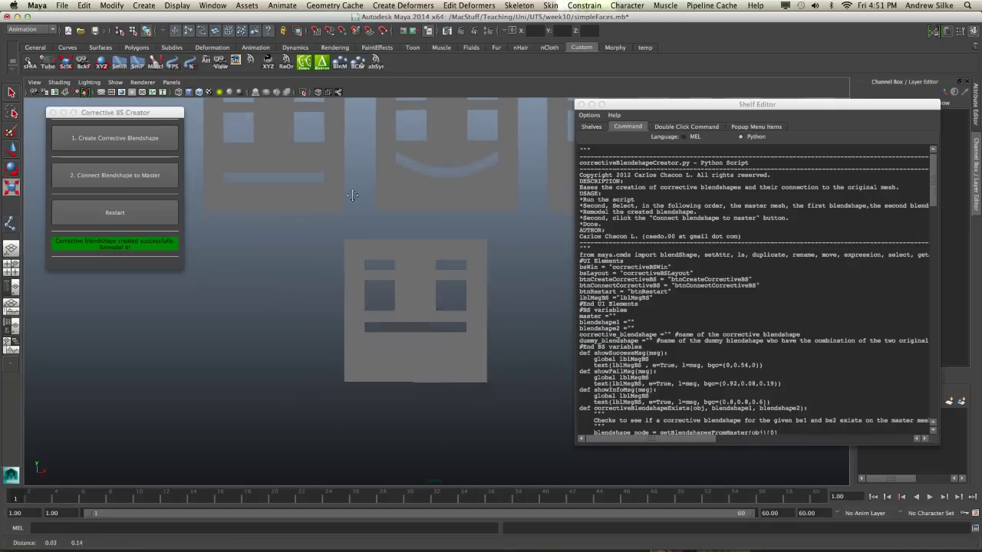
pyautogui.keyDown('alt'); pyautogui.moveTo(492, 261); pyautogui.dragTo(421, 275, button='middle'); pyautogui.keyUp('alt')
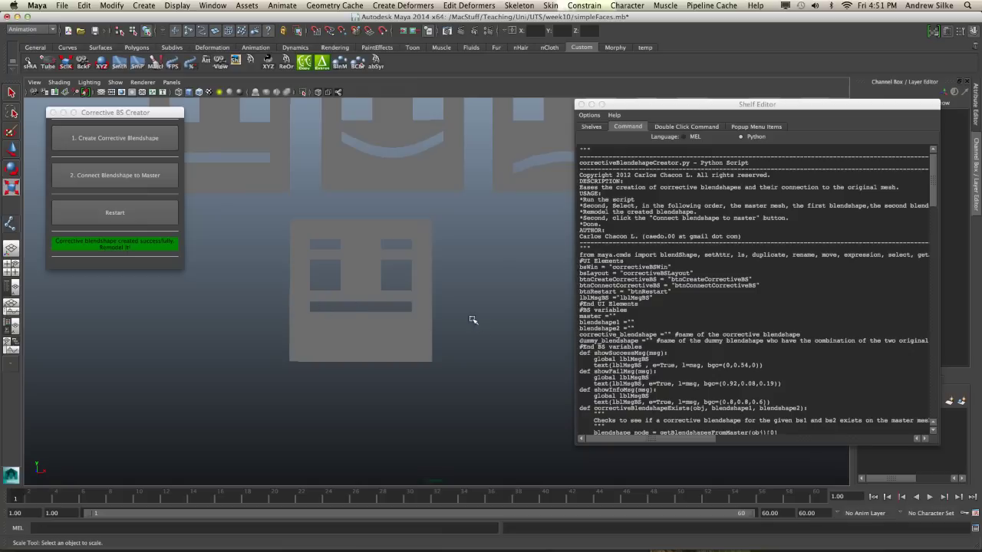
pyautogui.keyDown('alt'); pyautogui.moveTo(472, 320); pyautogui.dragTo(453, 326, button='middle'); pyautogui.keyUp('alt')
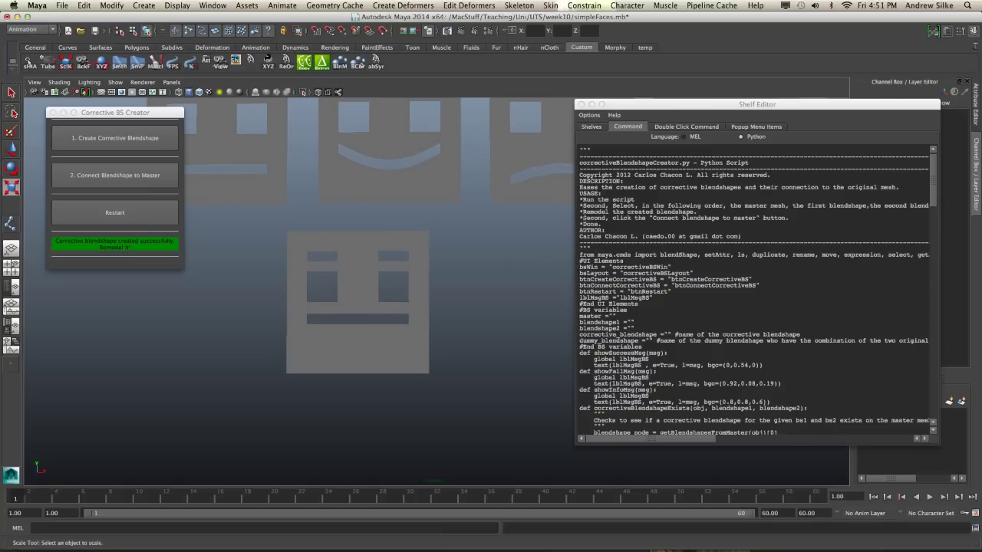
pyautogui.moveTo(579, 218); pyautogui.dragTo(795, 219)
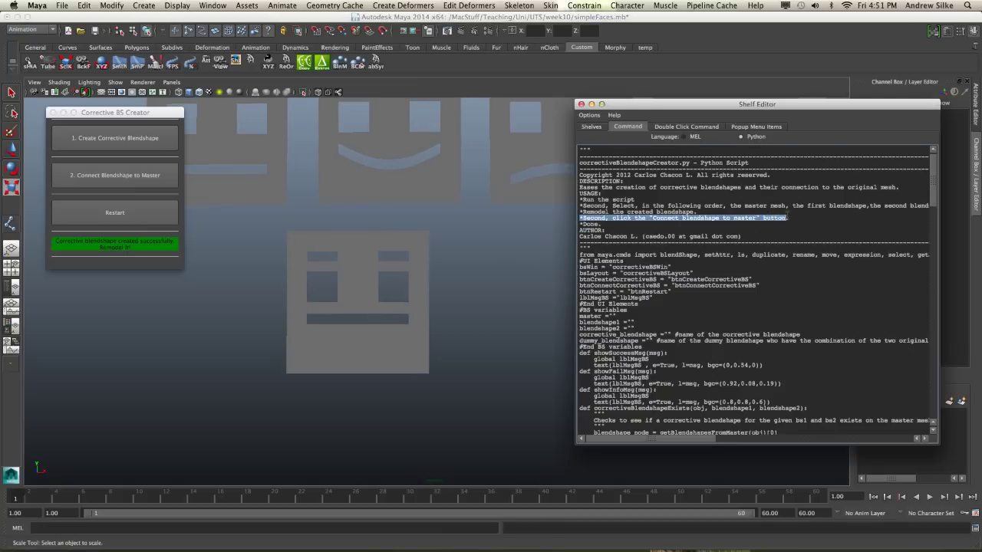
pyautogui.click(807, 218)
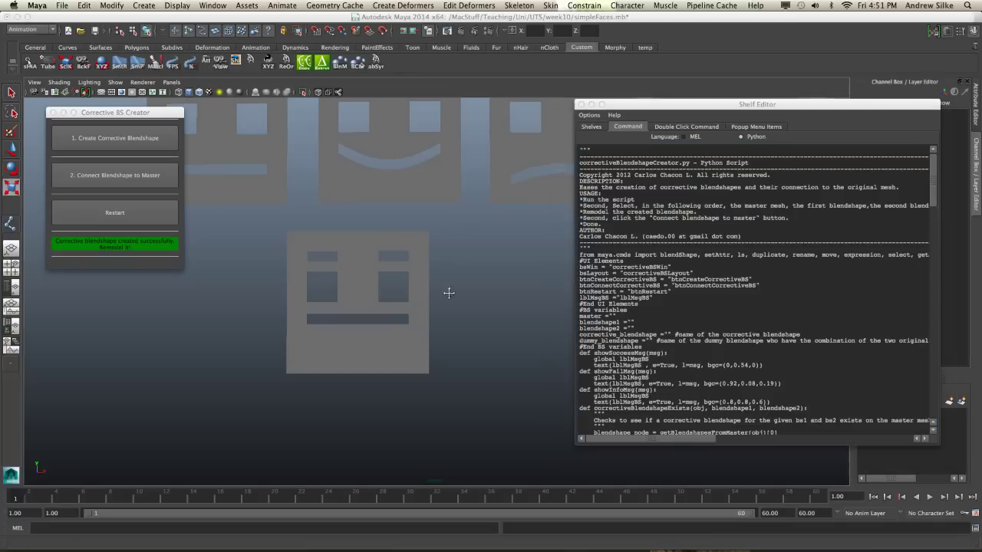
pyautogui.keyDown('alt'); pyautogui.moveTo(447, 289); pyautogui.dragTo(446, 335, button='middle'); pyautogui.keyUp('alt')
pyautogui.keyDown('alt'); pyautogui.moveTo(263, 232); pyautogui.dragTo(266, 209, button='middle'); pyautogui.keyUp('alt')
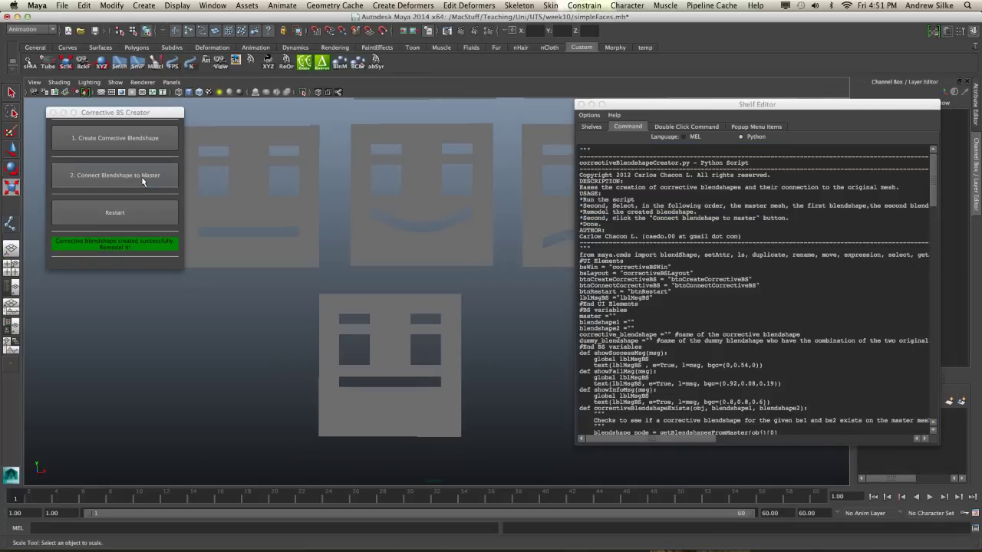
pyautogui.click(144, 178)
# - Move the mouth_smile_mouth_pout_dummy face beside the corrective face, to about X 2.31, Y -1.21
pyautogui.keyDown('alt'); pyautogui.moveTo(344, 189); pyautogui.dragTo(339, 242, button='middle'); pyautogui.keyUp('alt')
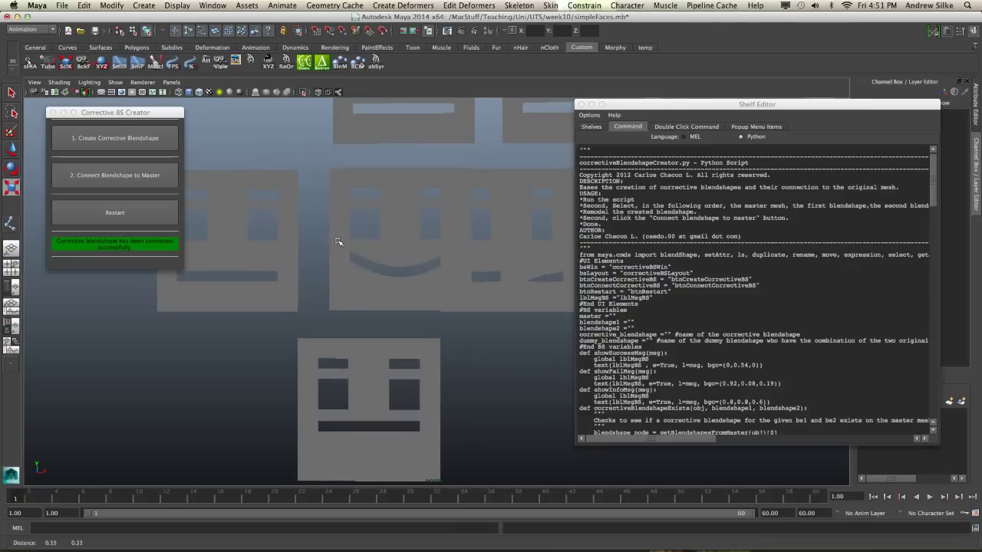
pyautogui.scroll(-3, 338, 242)
pyautogui.click(525, 268)
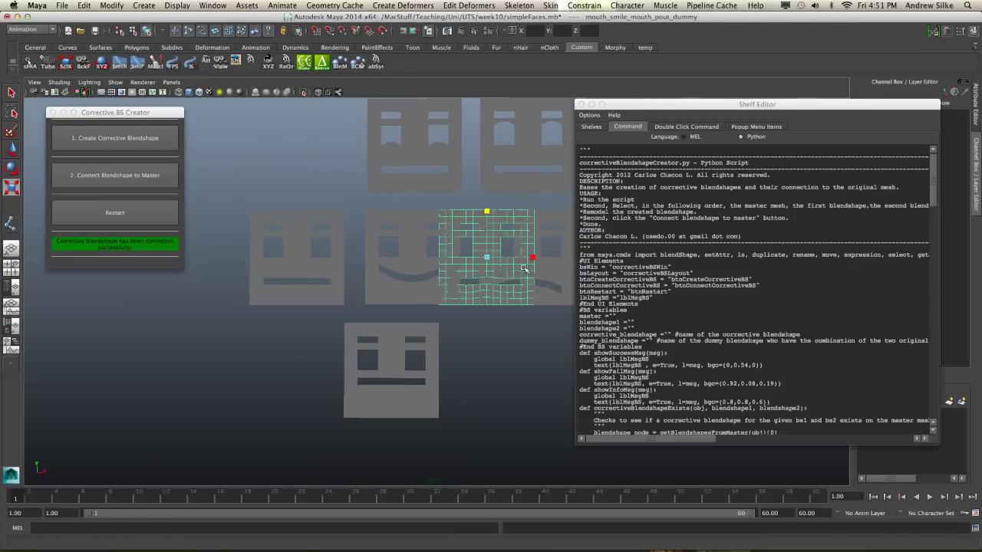
pyautogui.press('w')
pyautogui.keyDown('alt'); pyautogui.moveTo(509, 262); pyautogui.dragTo(441, 221, button='middle'); pyautogui.keyUp('alt')
pyautogui.moveTo(407, 258); pyautogui.dragTo(437, 373, button='middle')
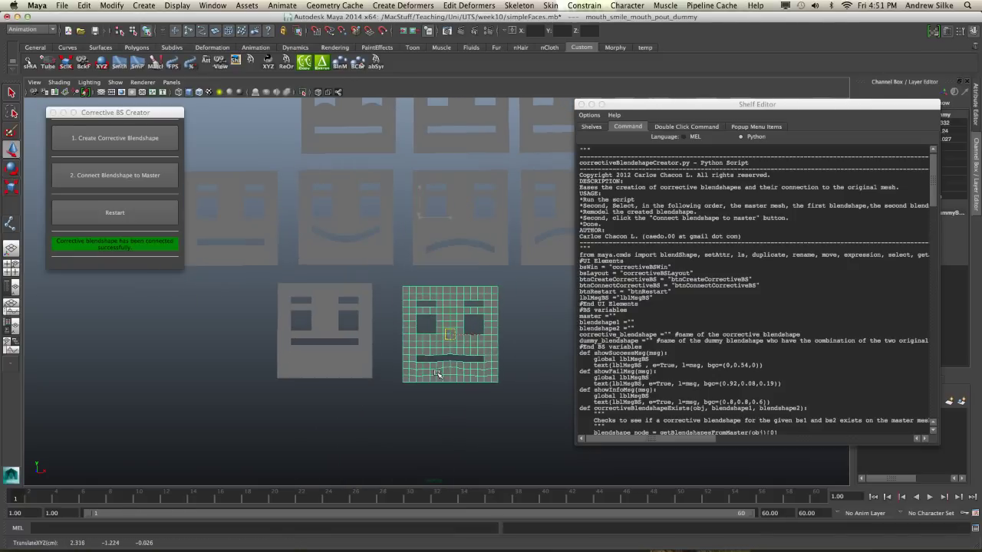
pyautogui.moveTo(437, 373); pyautogui.dragTo(436, 372)
# - Move the Shelf Editor out of the way, select the default1 face and show the weights of its blendShape1 input
pyautogui.moveTo(789, 108); pyautogui.dragTo(981, 126)
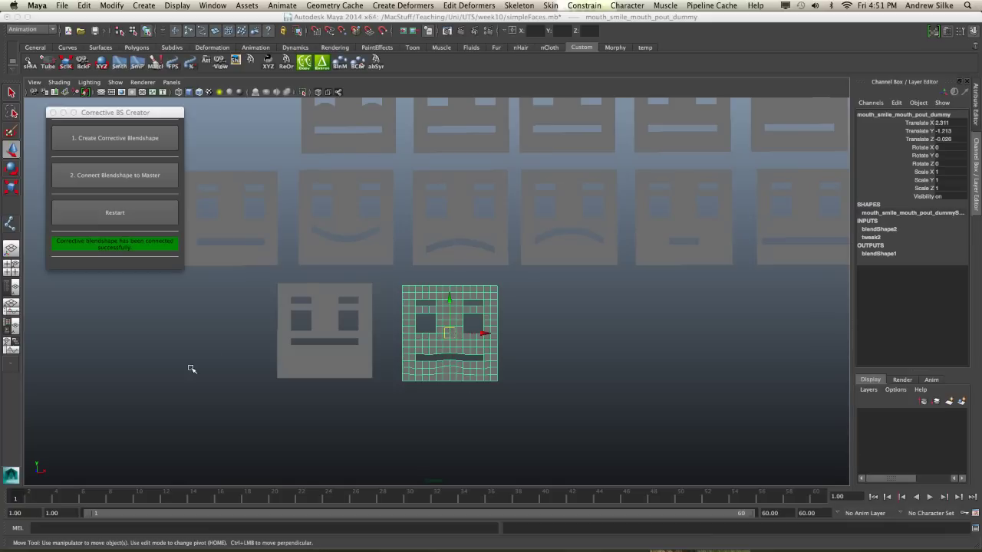
pyautogui.keyDown('alt'); pyautogui.moveTo(210, 354); pyautogui.dragTo(254, 358, button='middle'); pyautogui.keyUp('alt')
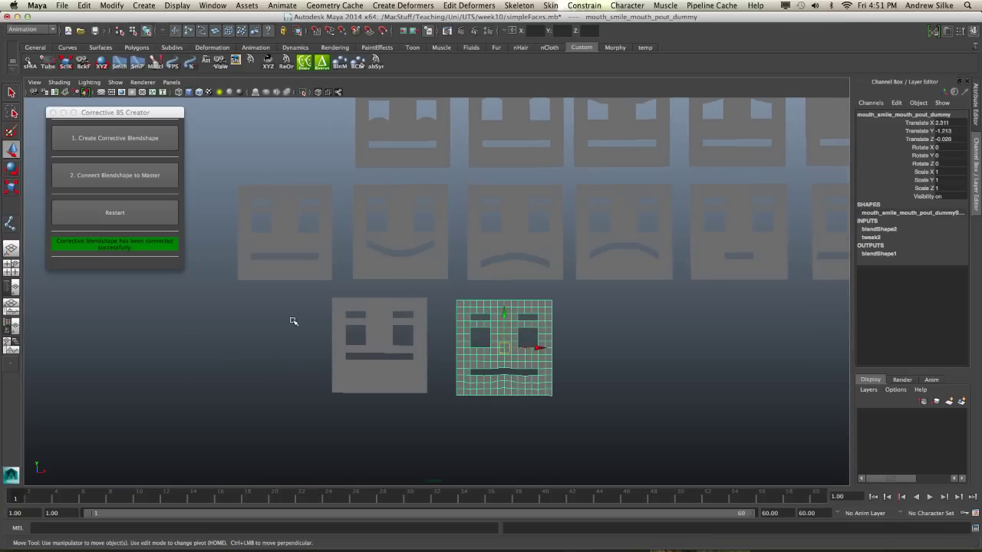
pyautogui.click(313, 271)
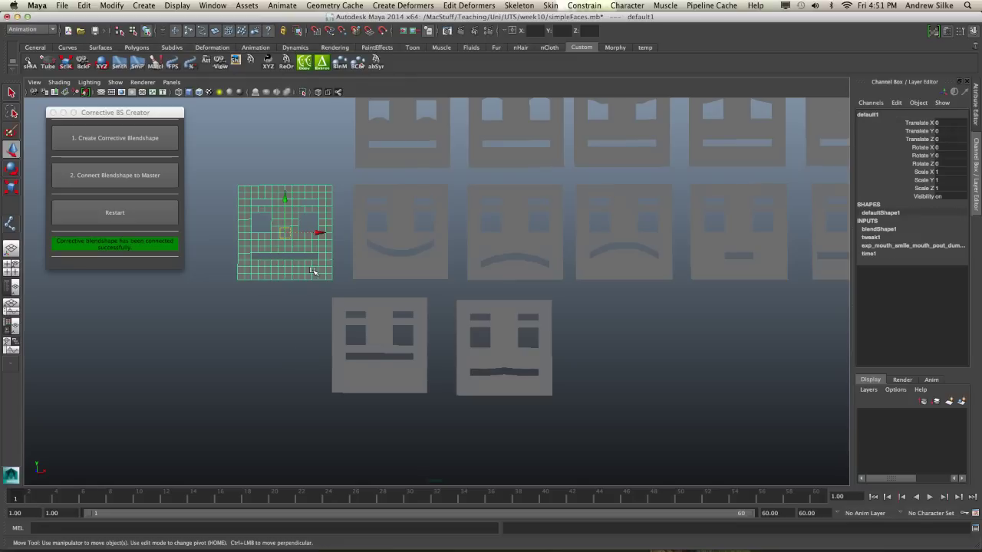
pyautogui.click(879, 229)
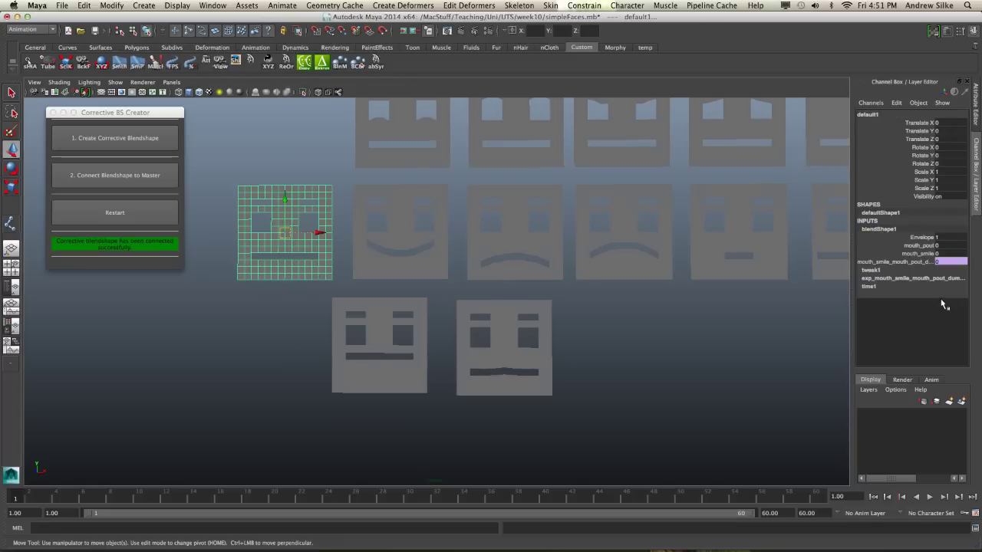
# - Raise the mouth_pout and mouth_smile weights of the default1 face to 1 each to test the corrective shape
pyautogui.click(921, 245)
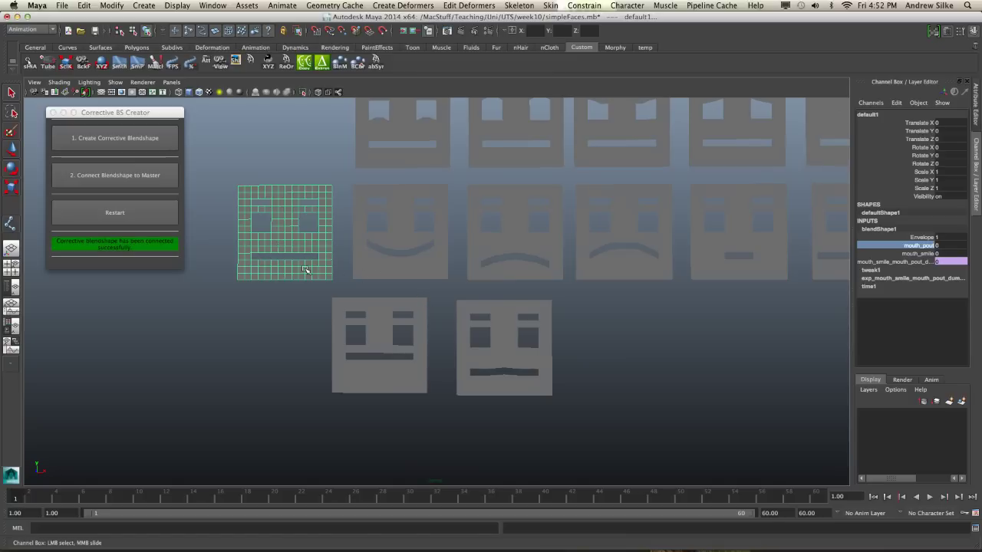
pyautogui.moveTo(306, 270); pyautogui.dragTo(356, 277, button='middle')
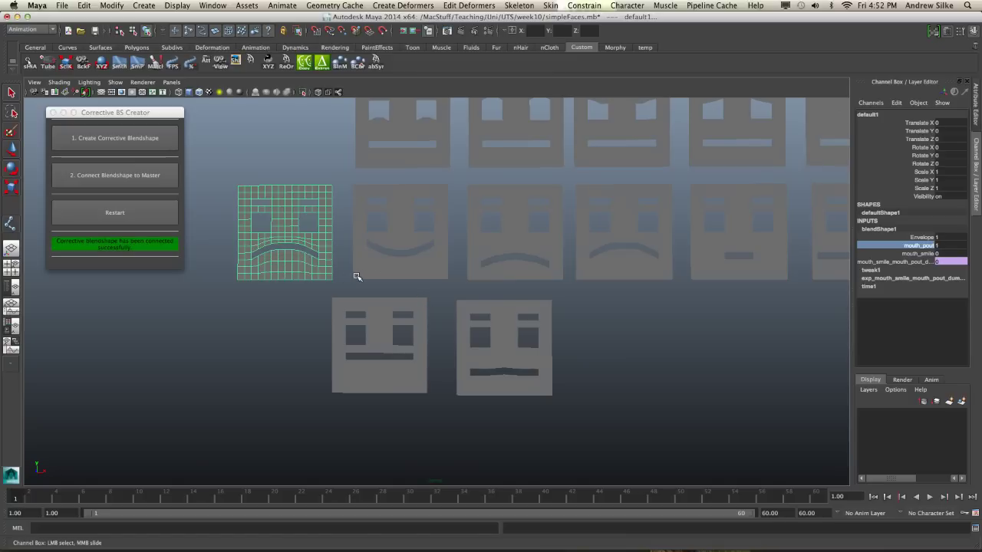
pyautogui.click(924, 254)
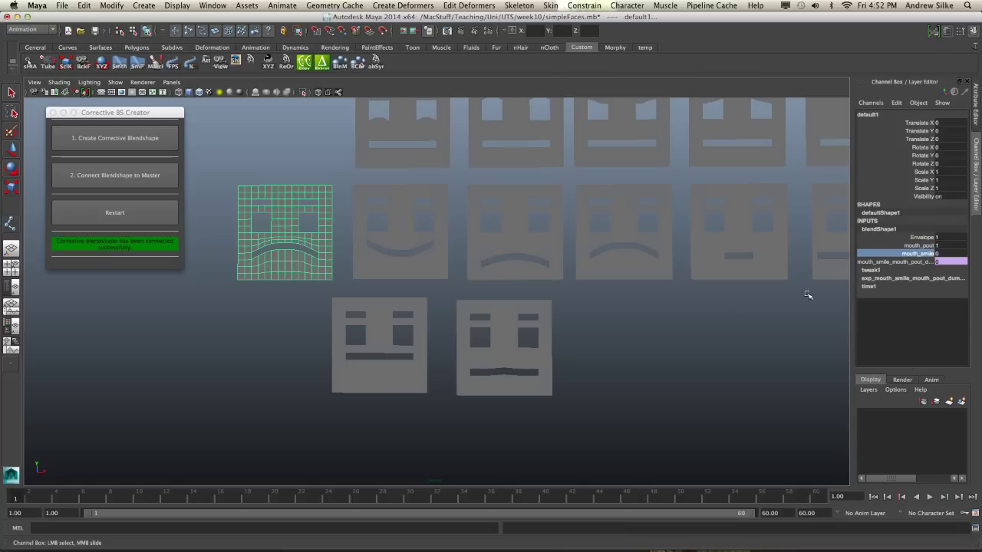
pyautogui.moveTo(575, 317); pyautogui.dragTo(581, 318, button='middle')
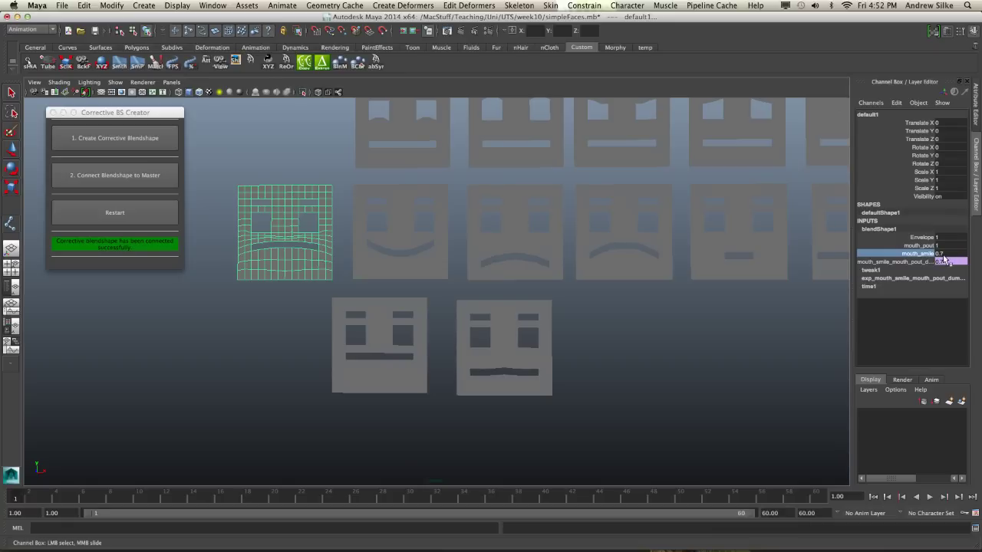
pyautogui.press('z')
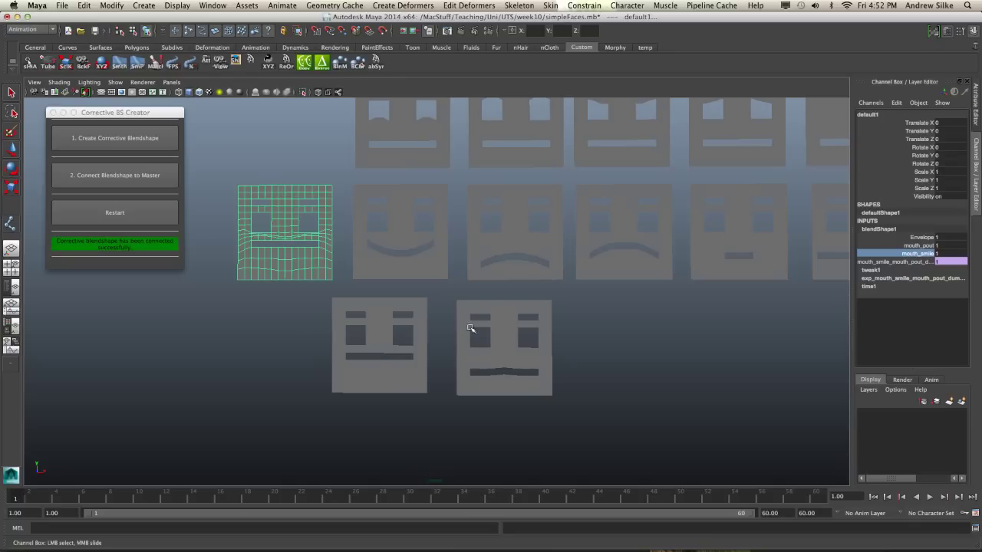
pyautogui.keyDown('alt'); pyautogui.moveTo(279, 284); pyautogui.dragTo(346, 293, button='middle'); pyautogui.keyUp('alt')
pyautogui.keyDown('alt'); pyautogui.moveTo(345, 292); pyautogui.dragTo(453, 298, button='right'); pyautogui.keyUp('alt')
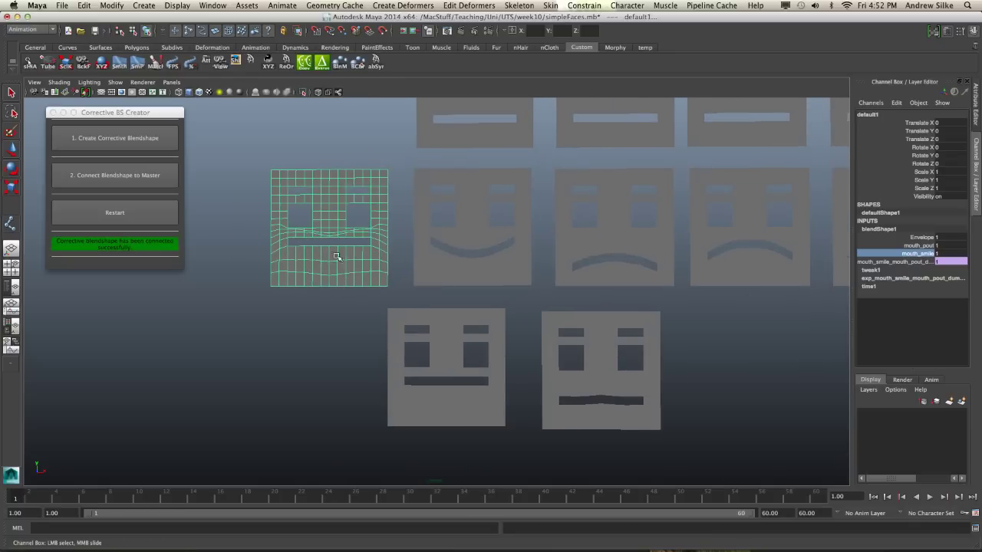
pyautogui.scroll(3, 336, 256)
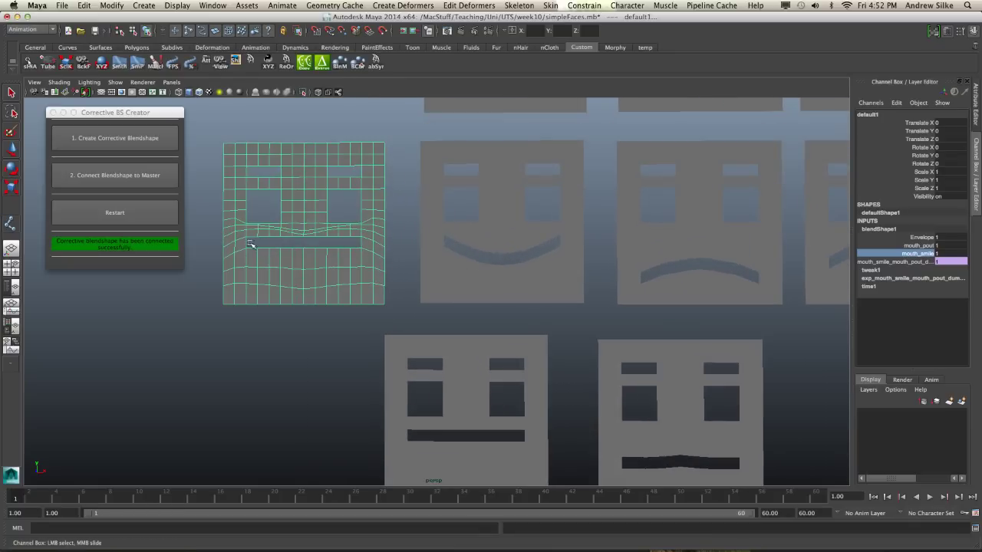
# - Break the expression connection on the mouth_smile_mouth_pout_dummy weight of the default1 face's blendShape1
pyautogui.click(270, 346)
pyautogui.press('w')
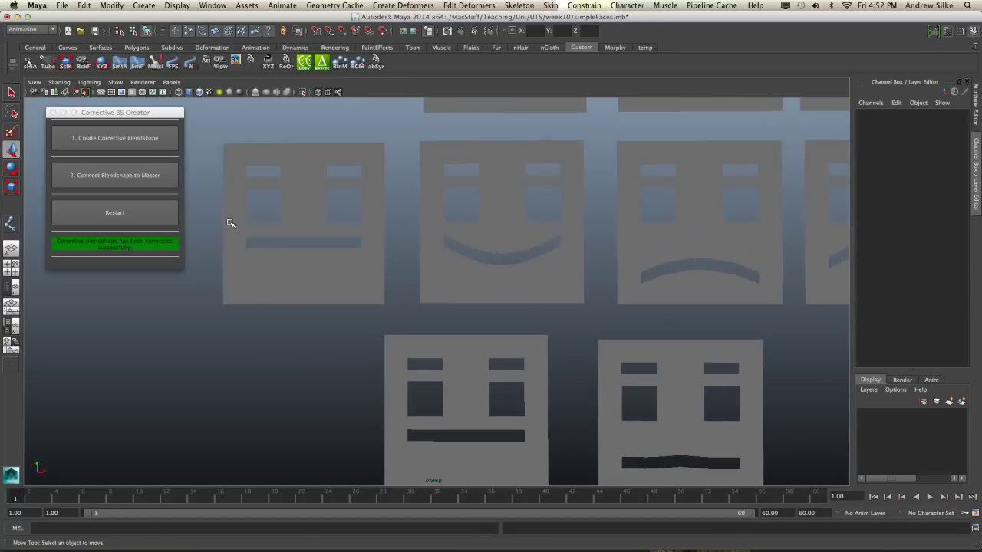
pyautogui.click(451, 344)
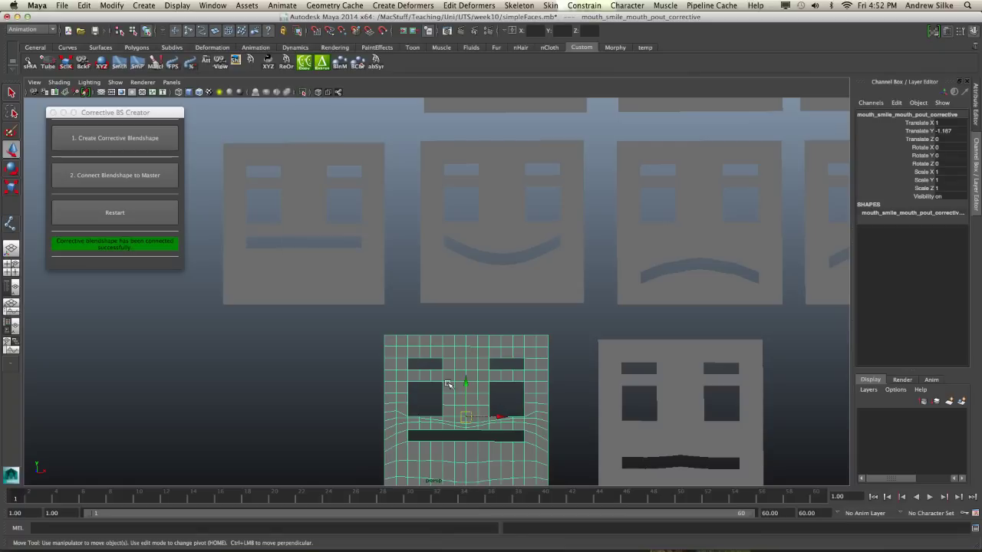
pyautogui.click(363, 288)
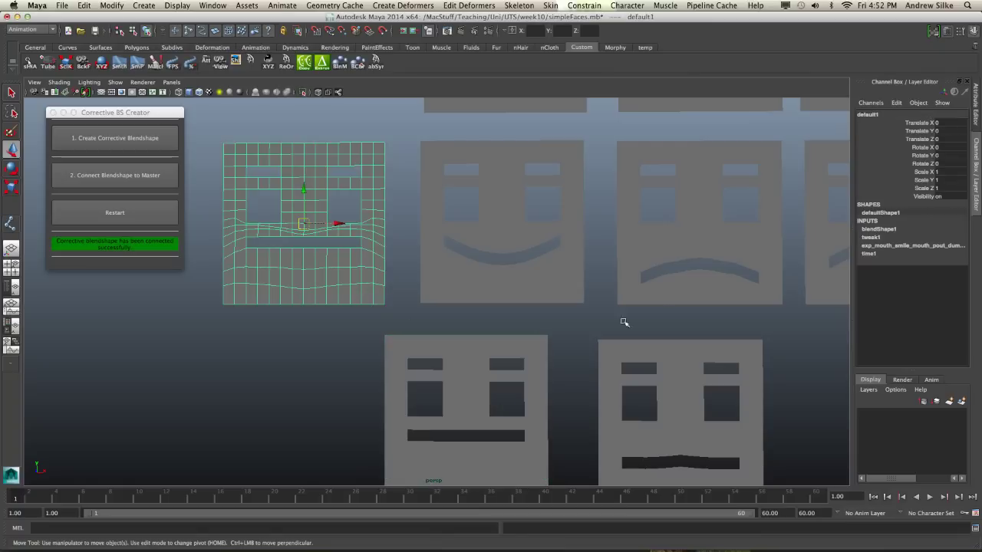
pyautogui.click(879, 228)
pyautogui.click(926, 263)
pyautogui.rightClick(896, 265)
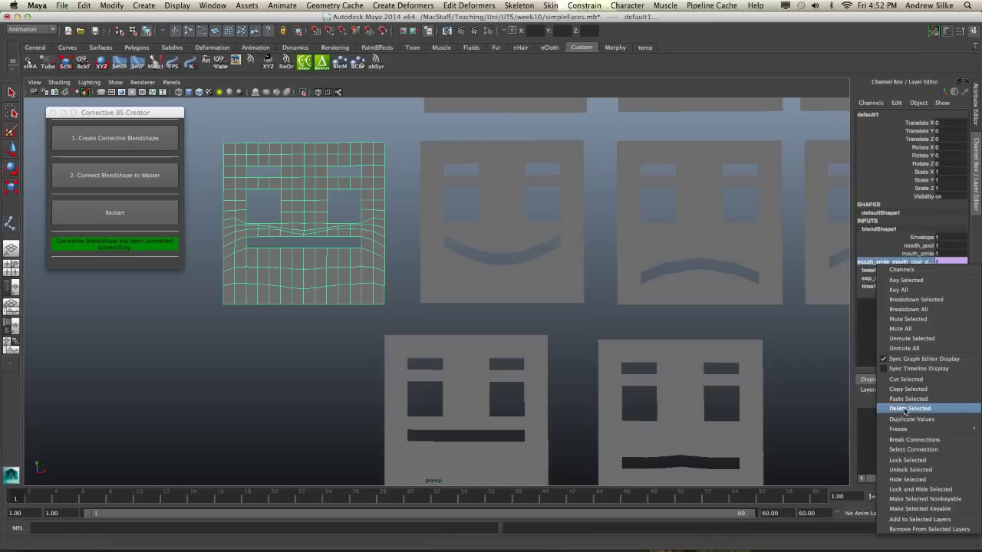
pyautogui.click(912, 447)
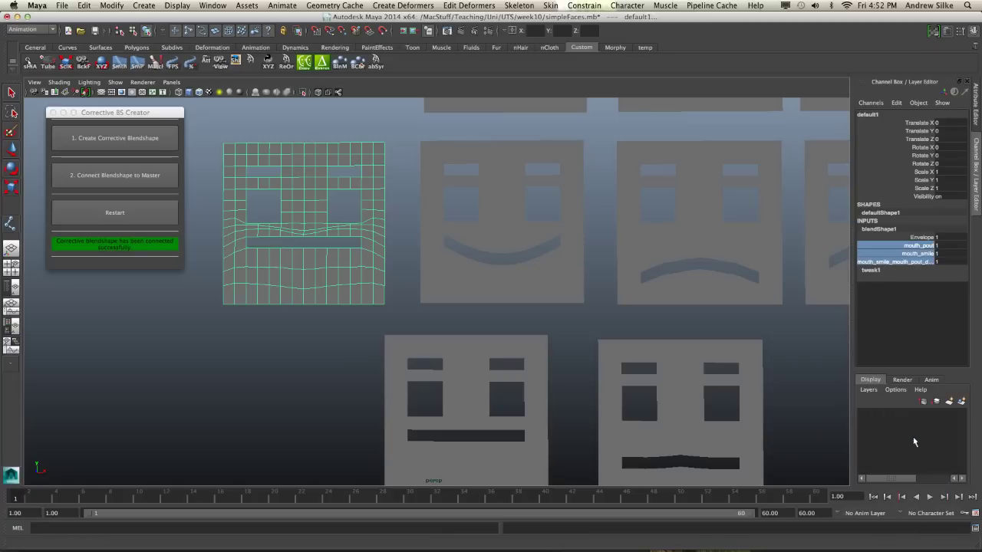
# - Lower the disconnected mouth_smile_mouth_pout_dummy weight to 0 and raise it back to 1 to compare the mouth shapes
pyautogui.click(918, 262)
pyautogui.moveTo(597, 275); pyautogui.dragTo(546, 273, button='middle')
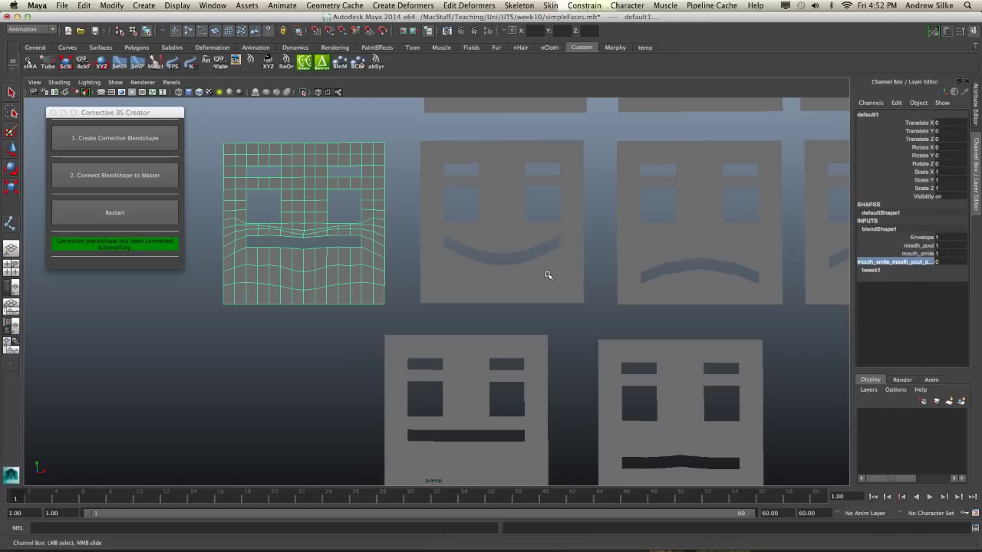
pyautogui.click(406, 267)
pyautogui.press('w')
pyautogui.click(372, 281)
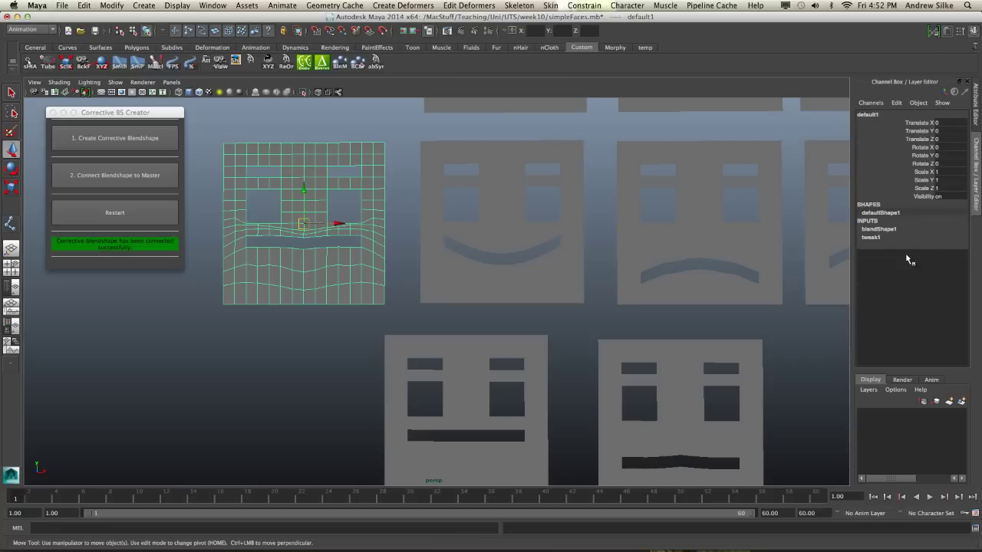
pyautogui.click(882, 229)
pyautogui.click(935, 262)
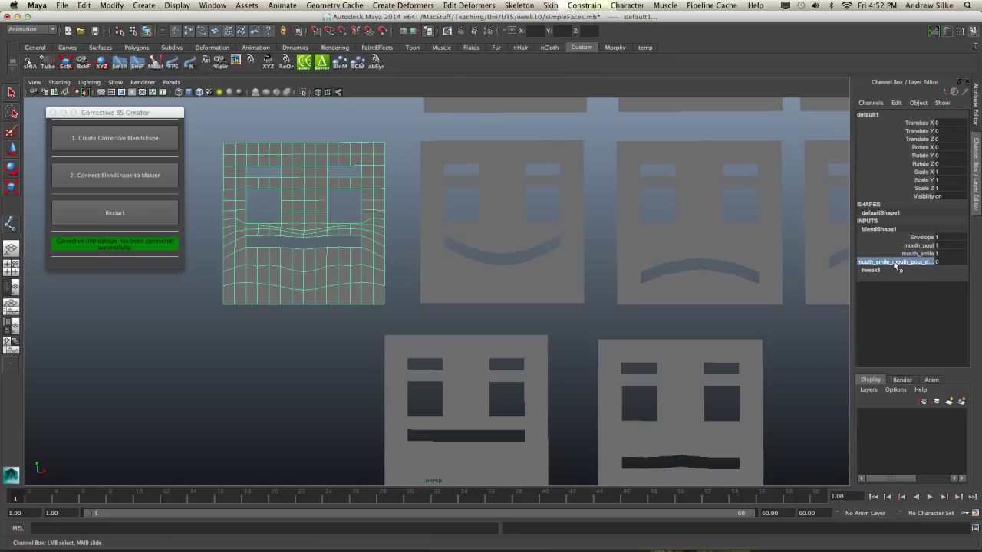
pyautogui.moveTo(437, 294); pyautogui.dragTo(577, 298, button='middle')
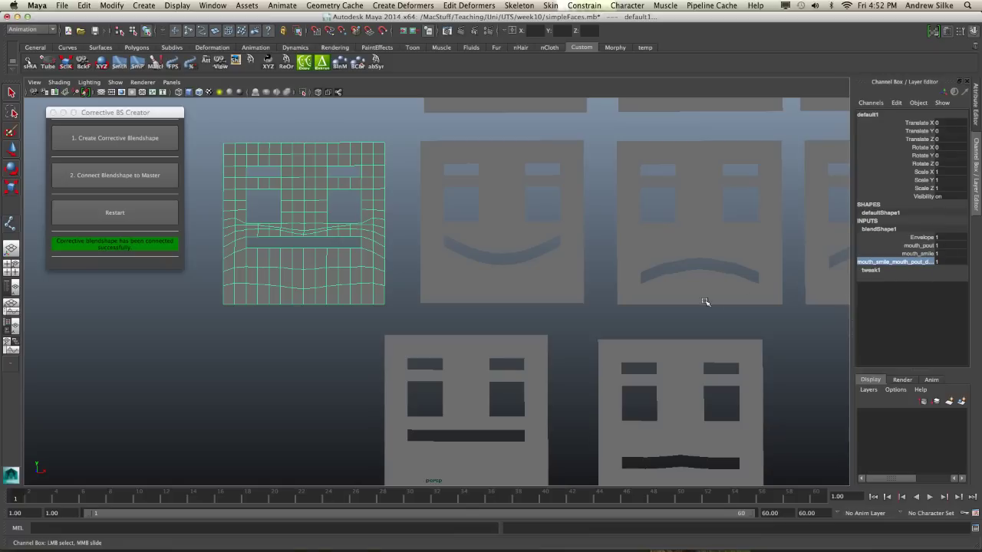
# - Undo the manual weight changes and the broken connection, keeping the default1 face selected
pyautogui.click(599, 320)
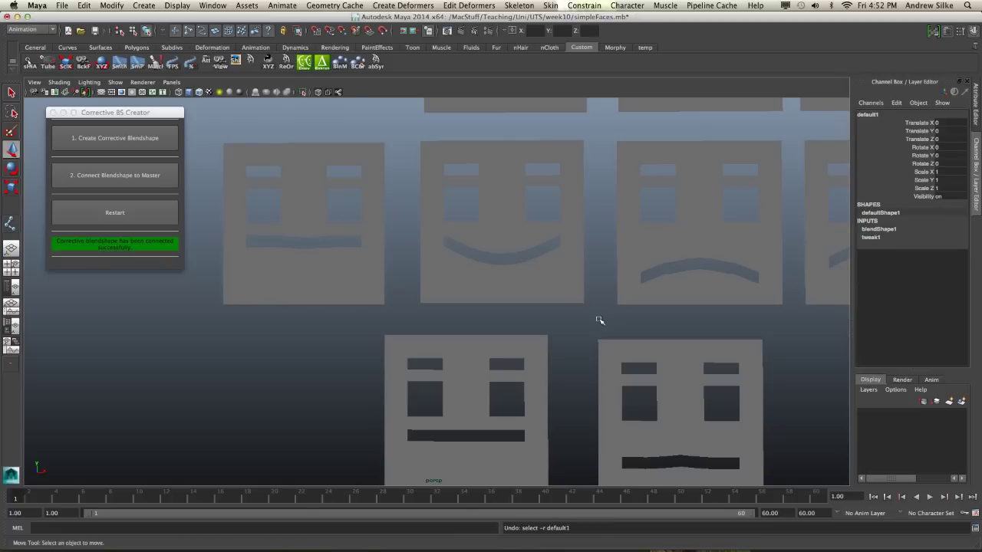
pyautogui.press('z')
pyautogui.press('w')
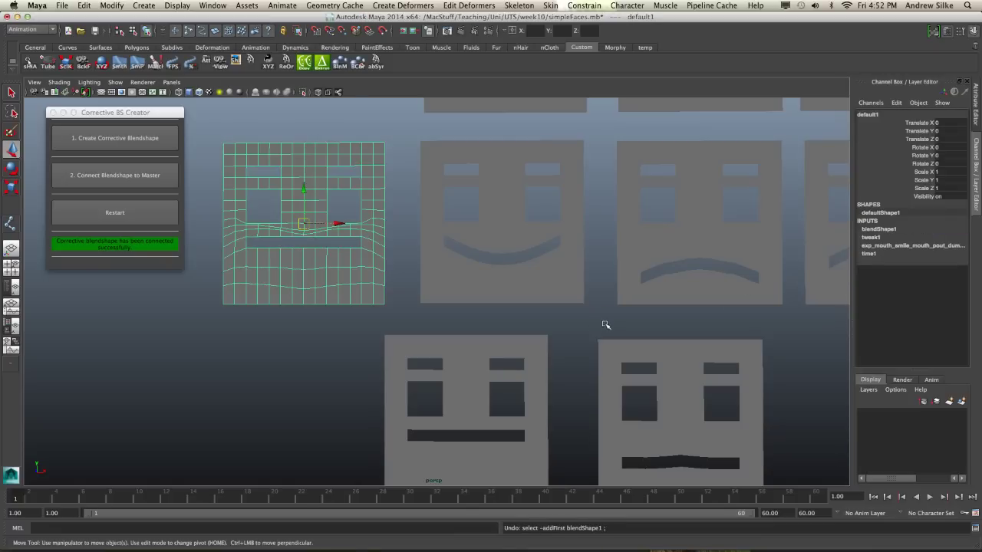
pyautogui.click(402, 306)
pyautogui.press('z')
# - Set the mouth_smile and mouth_pout weights of blendShape1 on the default1 face to 0
pyautogui.click(891, 228)
pyautogui.click(916, 253)
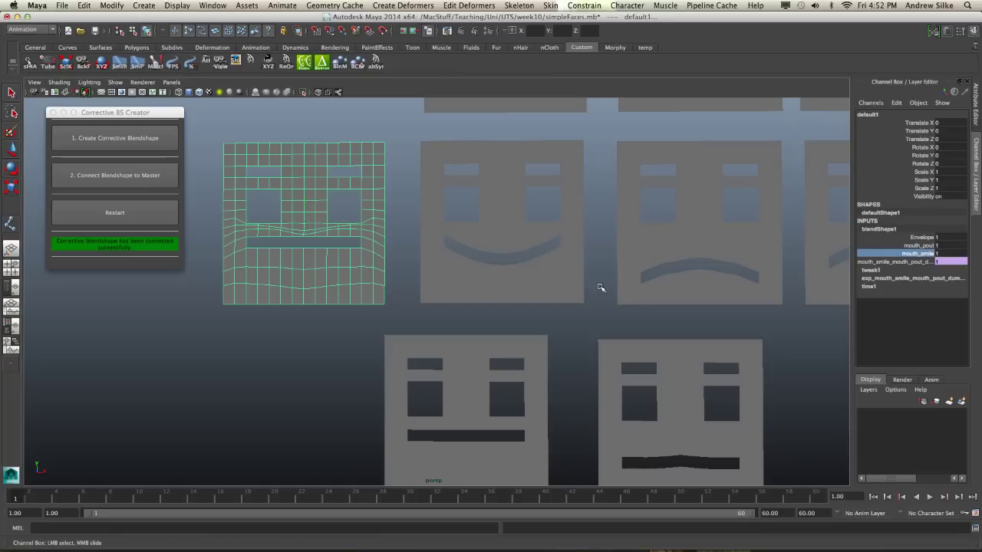
pyautogui.moveTo(601, 288); pyautogui.dragTo(490, 308, button='middle')
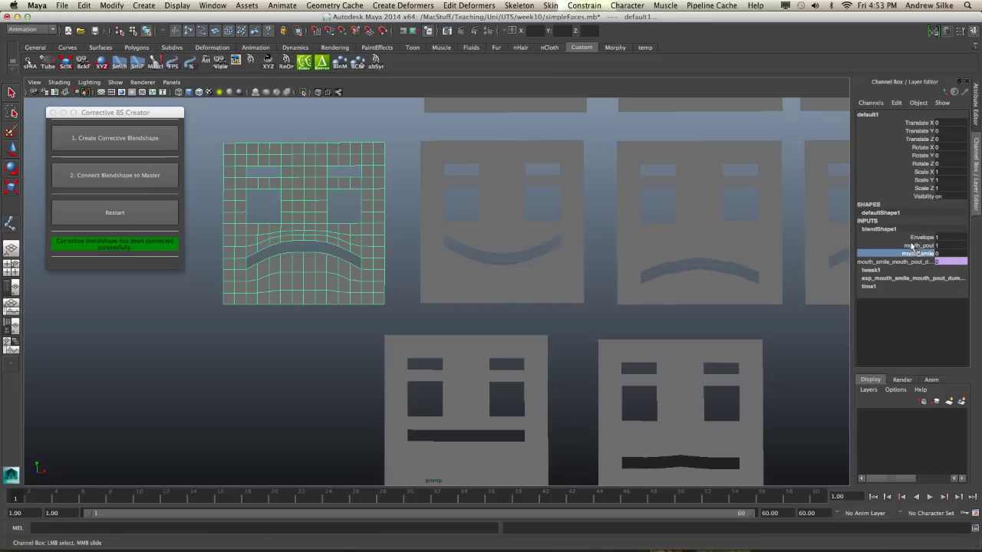
pyautogui.click(914, 245)
pyautogui.moveTo(594, 306); pyautogui.dragTo(345, 333, button='middle')
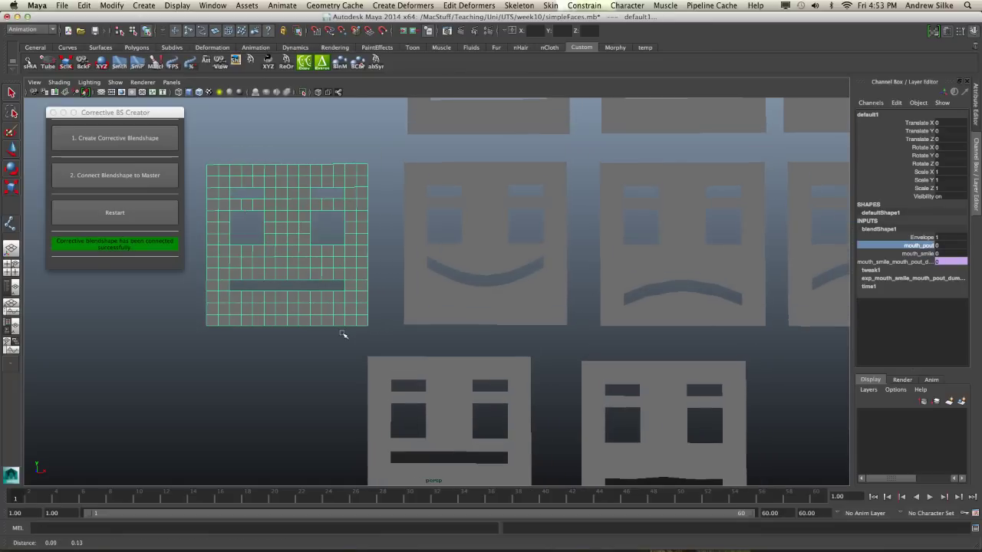
# - Open the Expression Editor, show the expression driving blendShape1's mouth_smile_mouth_pout_dummy attribute and enlarge the window to fit it
pyautogui.press('space')
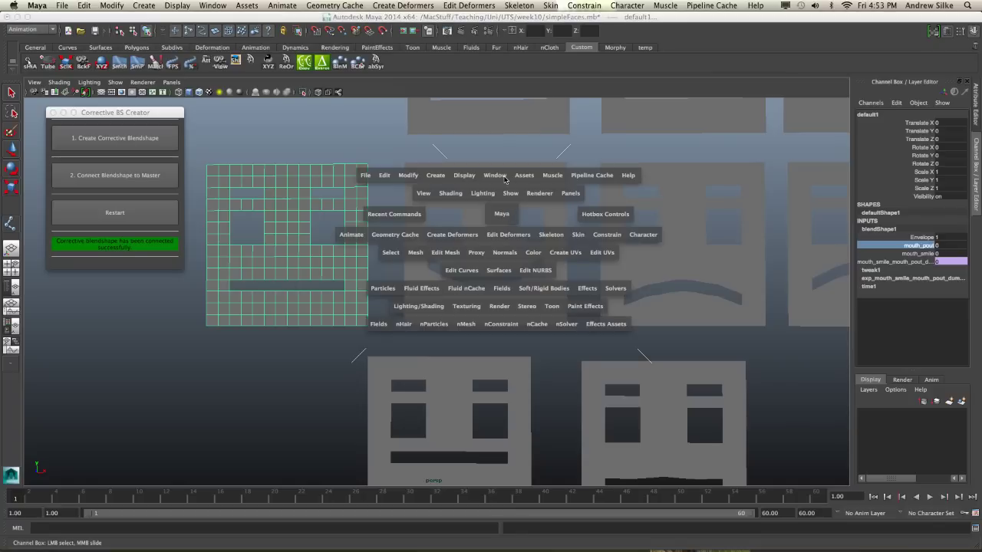
pyautogui.click(497, 176)
pyautogui.moveTo(511, 196)
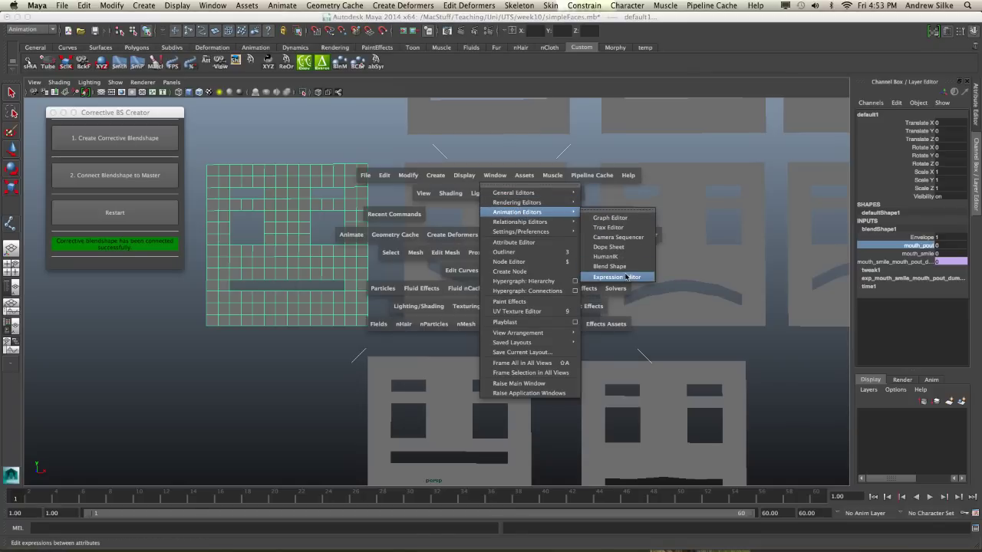
pyautogui.click(625, 278)
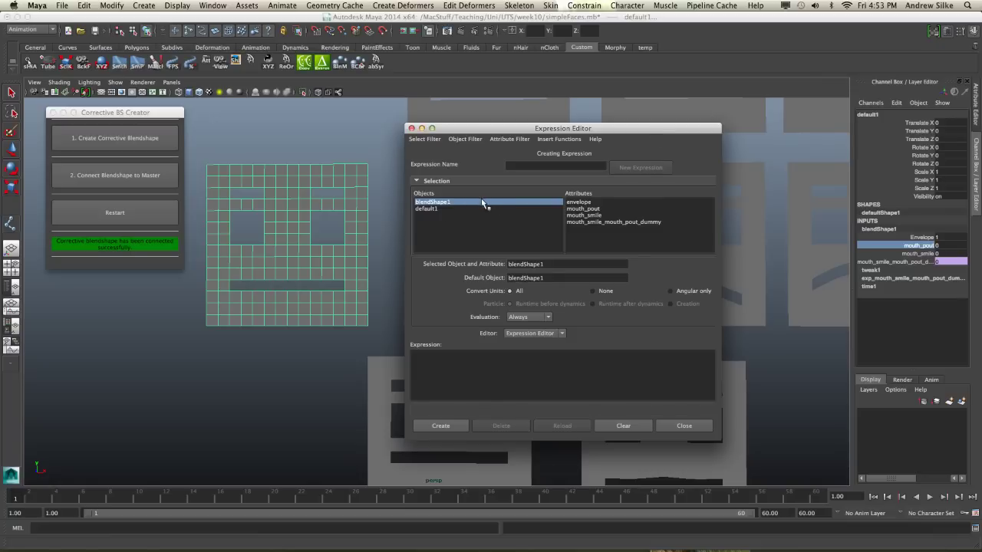
pyautogui.click(588, 208)
pyautogui.click(593, 215)
pyautogui.click(593, 221)
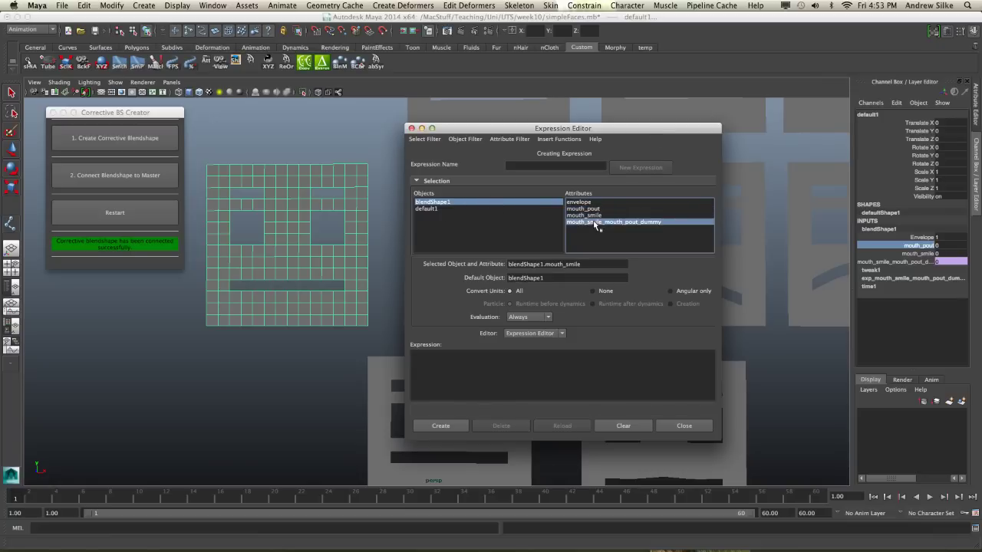
pyautogui.moveTo(594, 224); pyautogui.dragTo(599, 224)
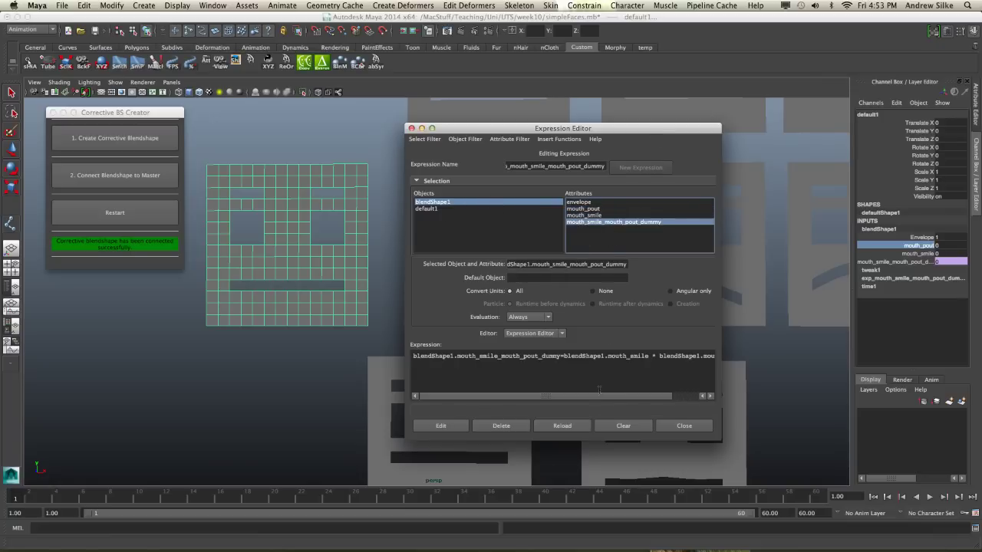
pyautogui.moveTo(718, 440); pyautogui.dragTo(842, 466)
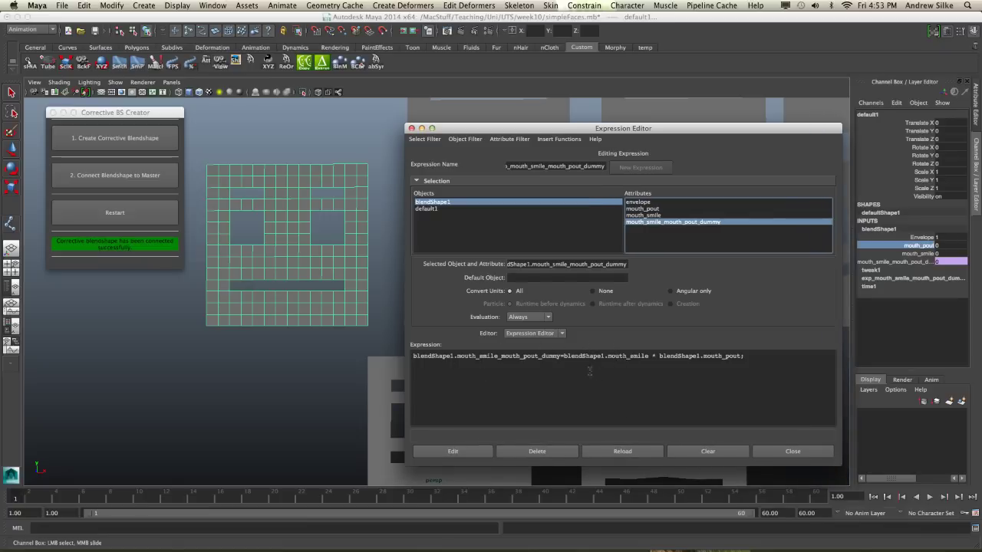
# - Examine which attribute the expression assigns to, matching mouth_smile_mouth_pout_dummy with its channel on the default1 face
pyautogui.moveTo(415, 356); pyautogui.dragTo(551, 357)
pyautogui.click(467, 363)
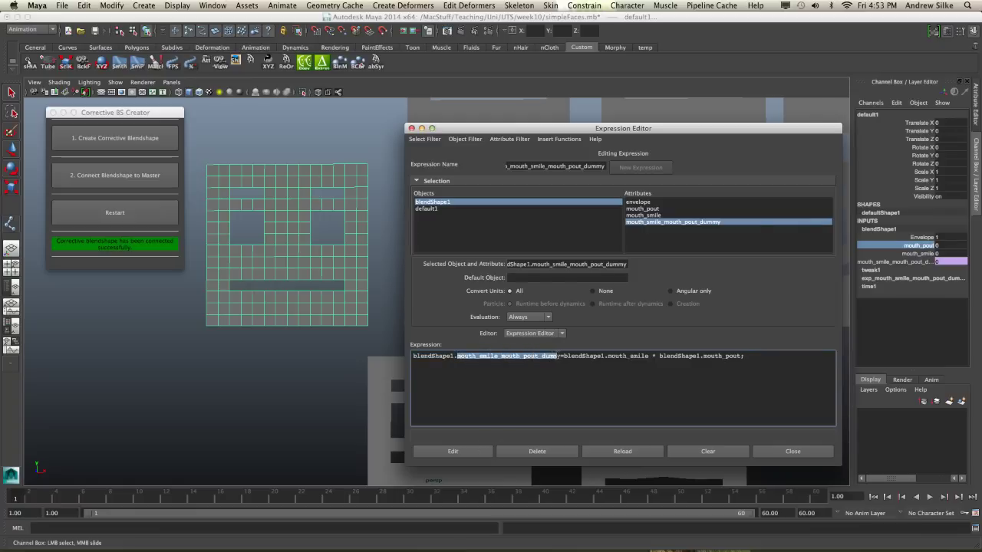
pyautogui.click(911, 261)
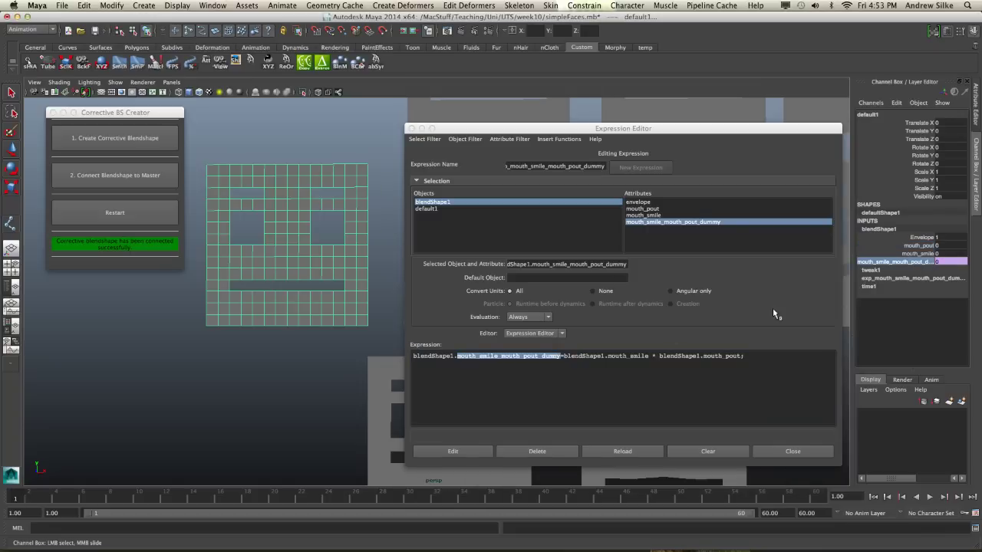
pyautogui.click(628, 356)
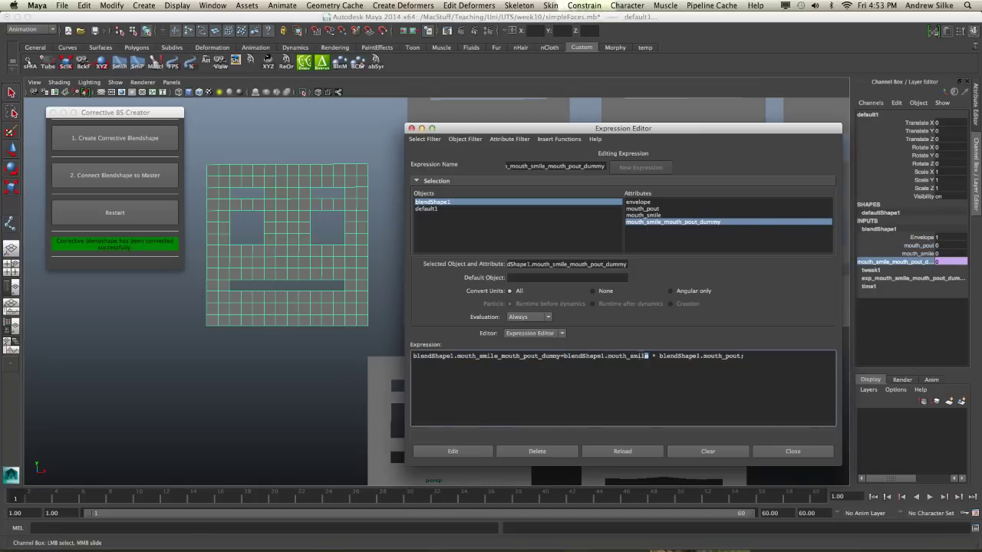
pyautogui.moveTo(648, 356); pyautogui.dragTo(414, 356)
pyautogui.click(650, 356)
pyautogui.moveTo(563, 356); pyautogui.dragTo(414, 344)
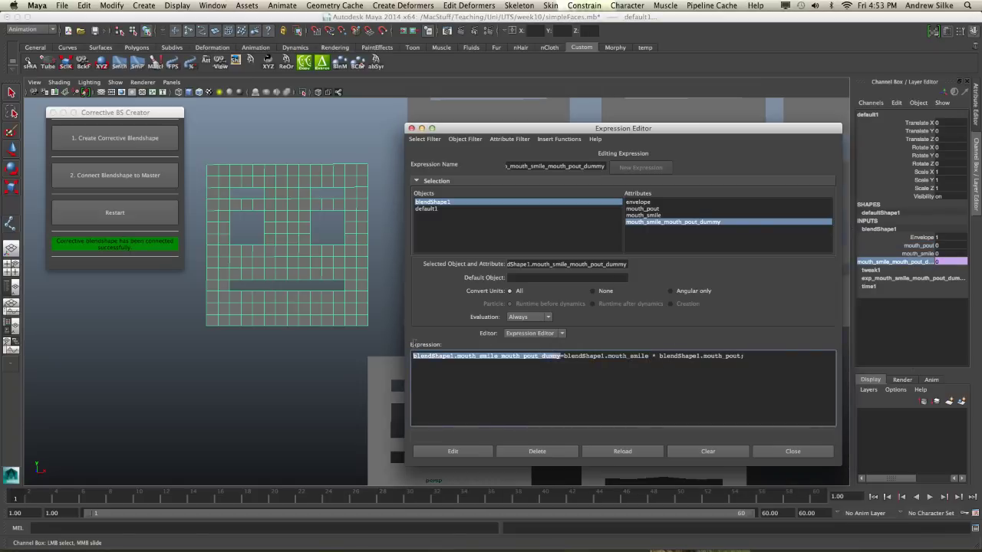
pyautogui.click(563, 356)
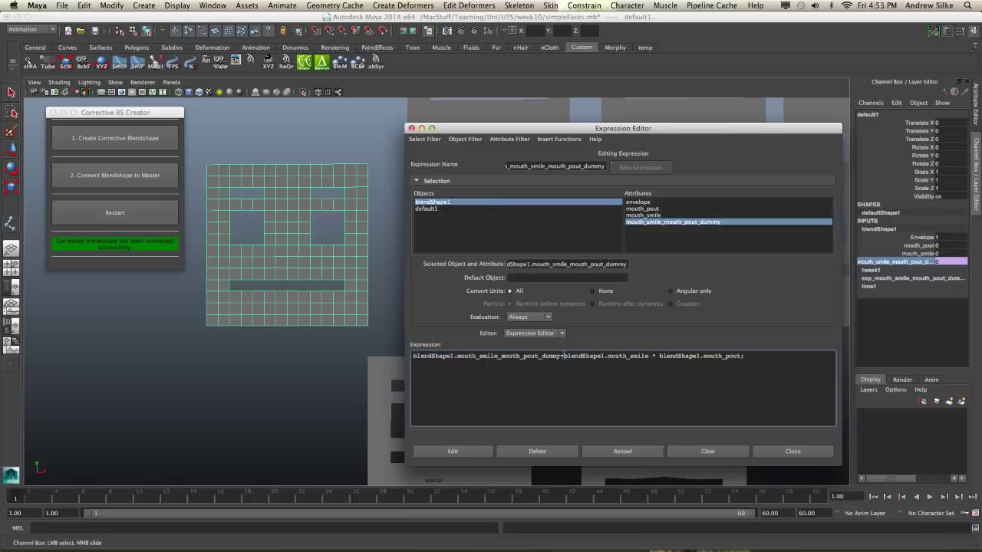
# - Examine the product of mouth_smile and mouth_pout in the expression, matching both factors with their blendShape1 channels
pyautogui.moveTo(565, 356); pyautogui.dragTo(742, 358)
pyautogui.click(923, 246)
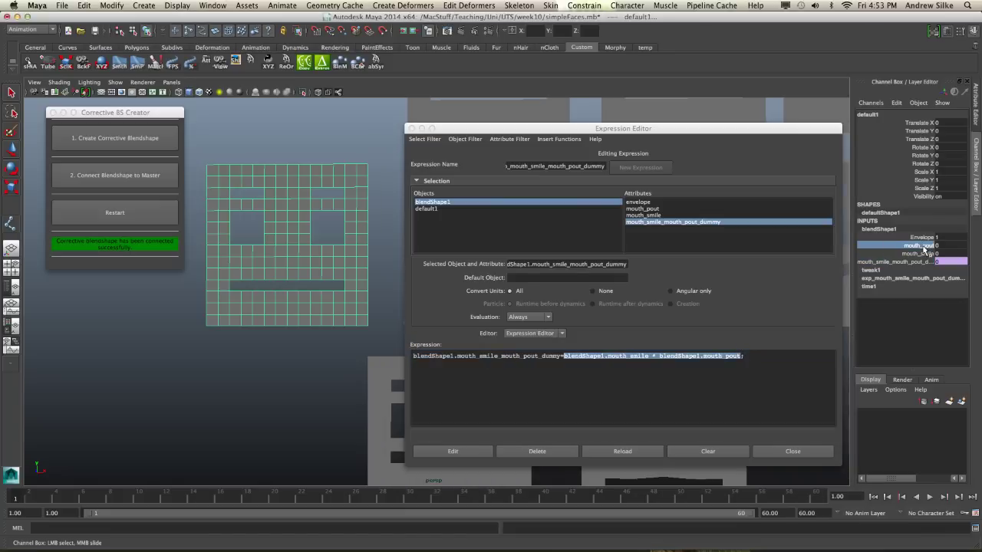
pyautogui.click(663, 369)
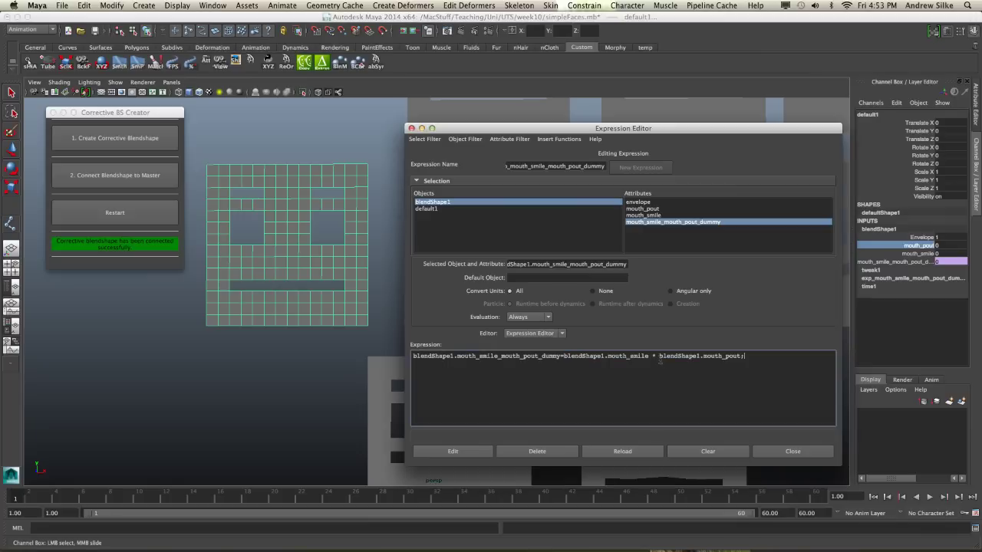
pyautogui.moveTo(744, 356); pyautogui.dragTo(657, 356)
pyautogui.click(728, 356)
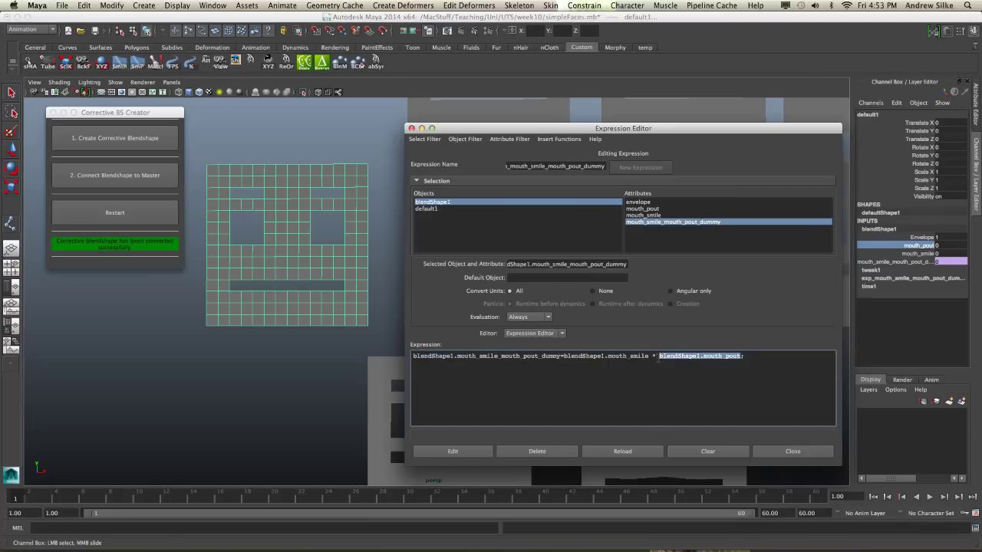
pyautogui.click(905, 254)
pyautogui.click(924, 247)
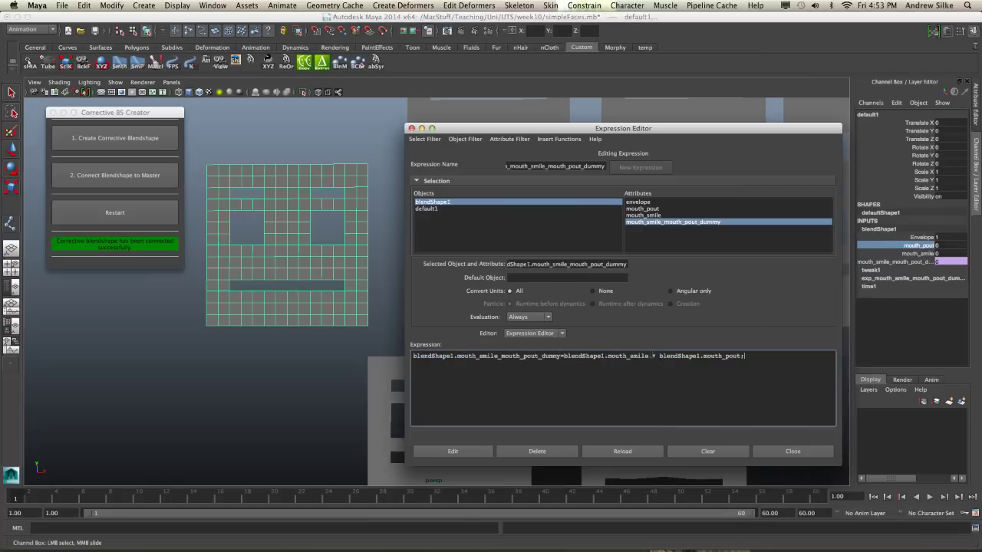
pyautogui.click(649, 356)
pyautogui.moveTo(649, 356); pyautogui.dragTo(566, 357)
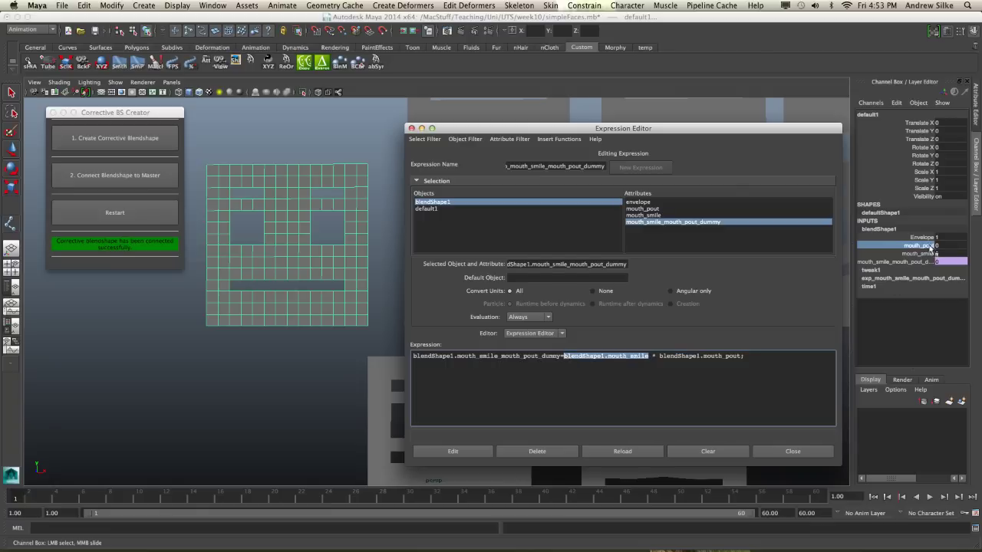